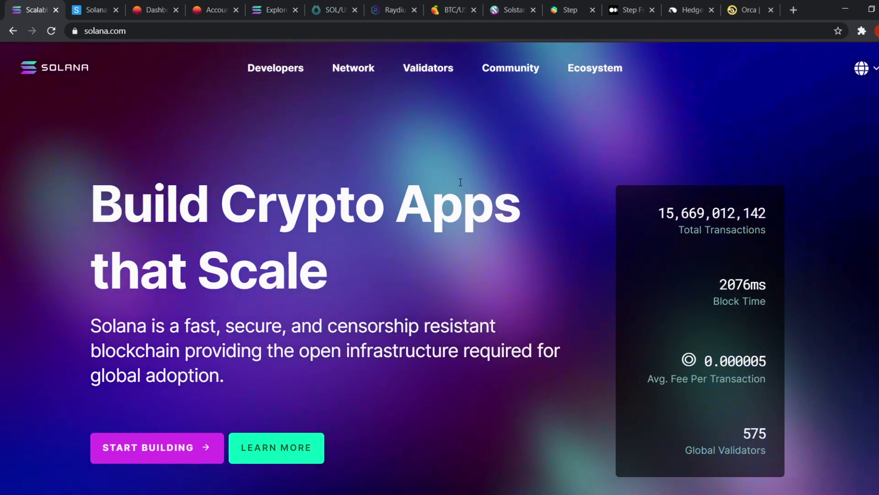
# Step: Scroll the solana.com homepage past the ecosystem logos to the Scalable, Low Cost and Composable cards
pyautogui.scroll(-5, 467, 185)
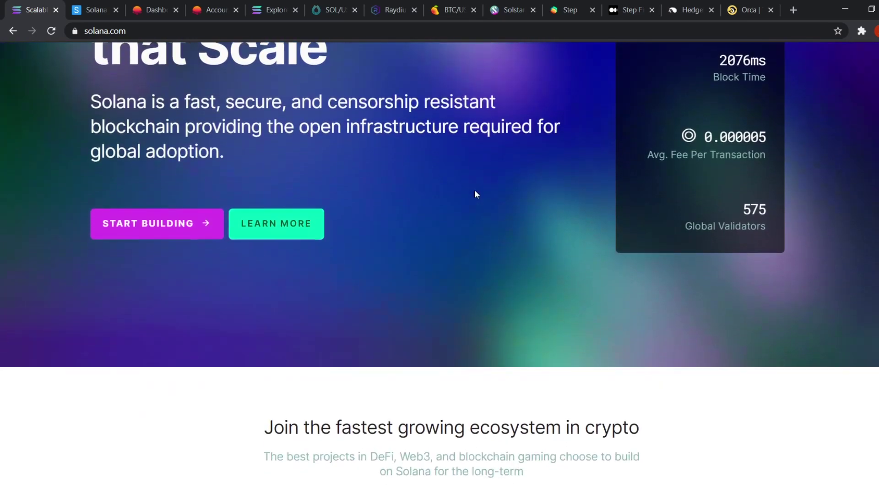
pyautogui.scroll(-3, 474, 190)
pyautogui.scroll(-1, 475, 190)
pyautogui.scroll(-1, 472, 191)
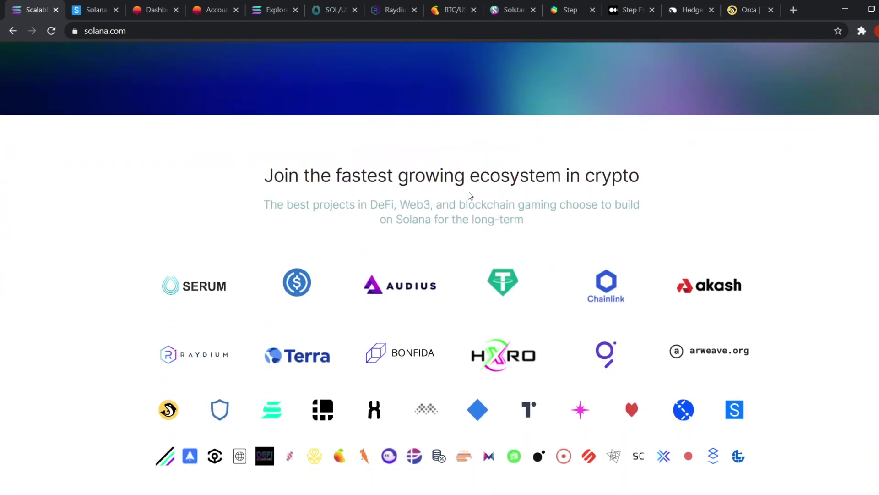
pyautogui.scroll(-3, 468, 192)
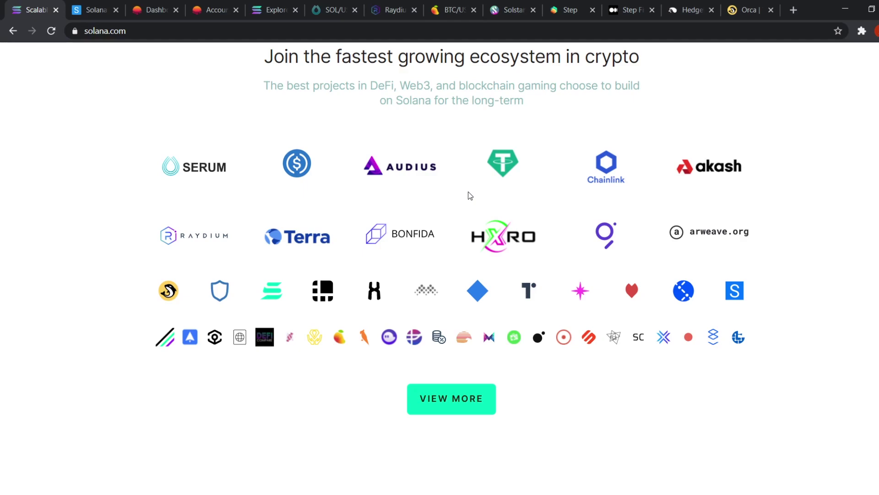
pyautogui.scroll(10, 367, 301)
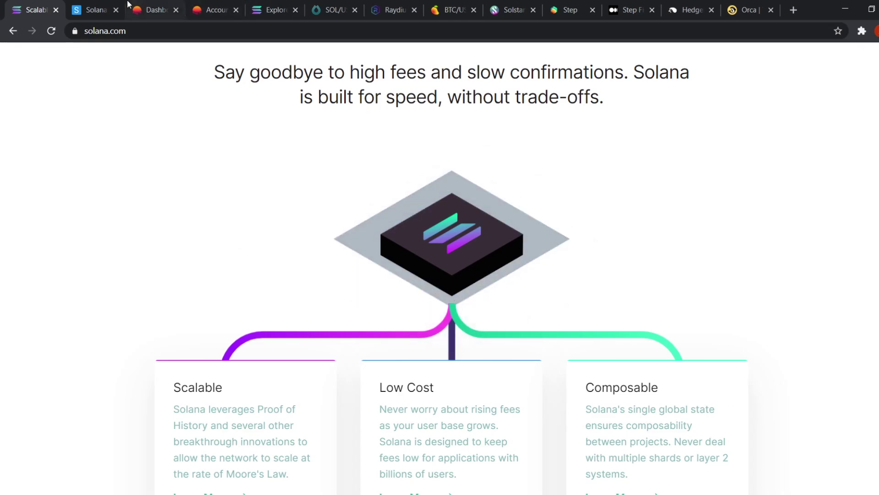
# Step: Cycle through the sollet.io, Solana Beach, Serum SOL/USDT and Raydium tabs to Mango Markets BTC/USDT
pyautogui.click(113, 6)
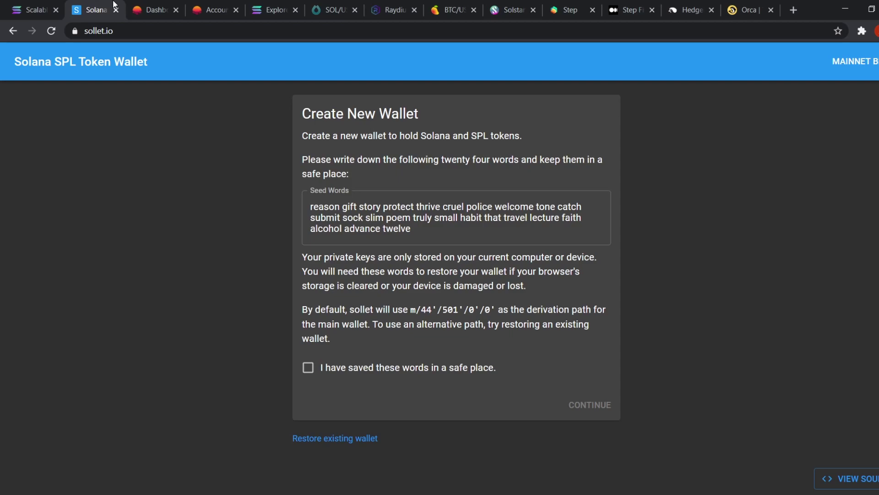
pyautogui.click(158, 7)
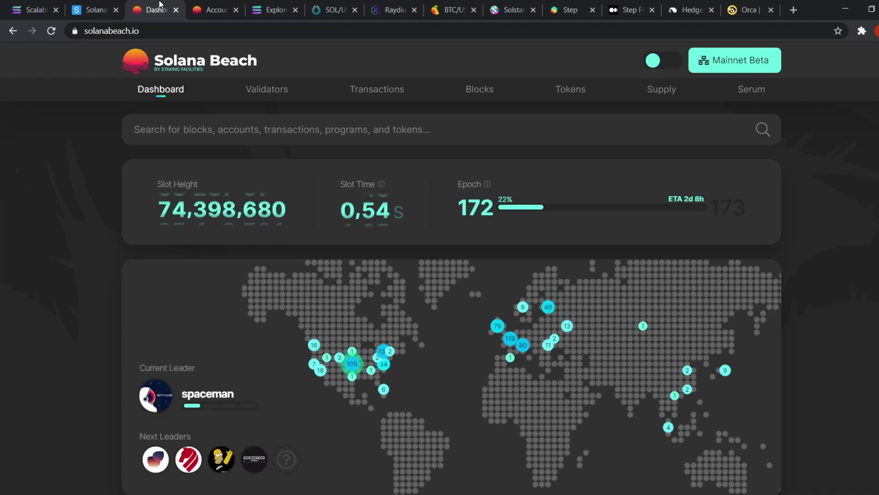
pyautogui.hotkey('ctrl', '6')
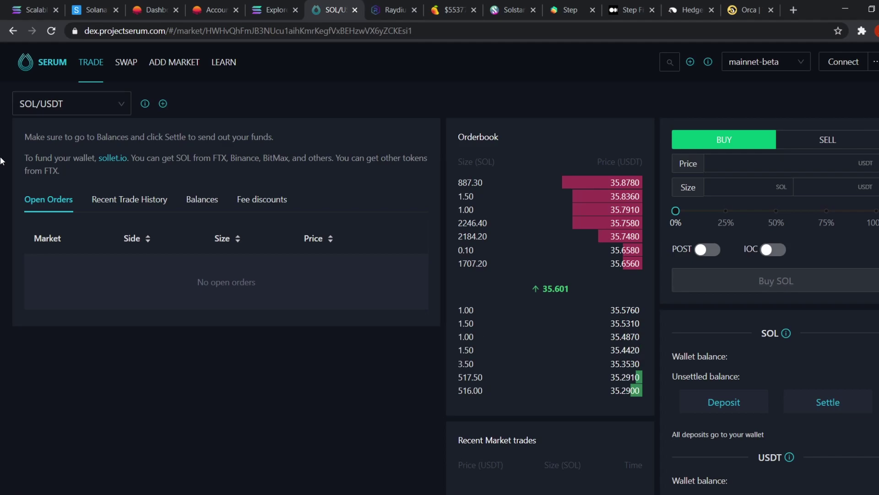
pyautogui.click(383, 1)
pyautogui.hotkey('ctrl', '8')
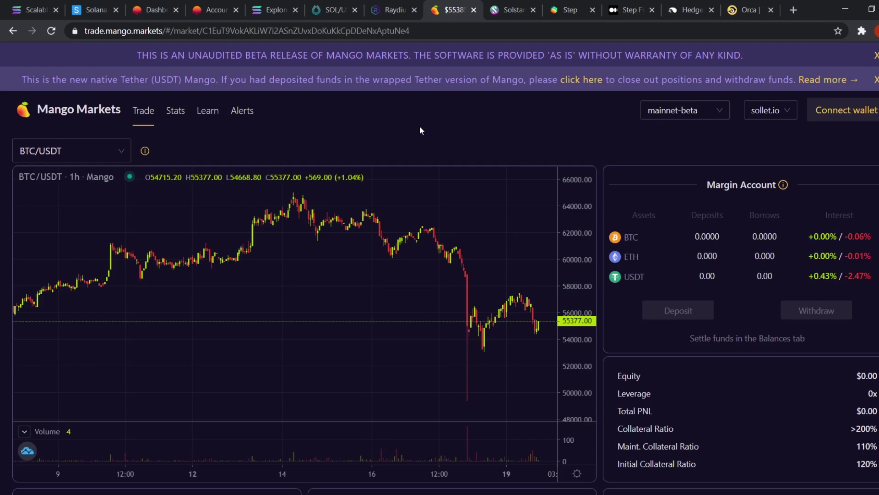
# Step: Return to sollet.io and reload the Create New Wallet page four times for a fresh 24-word seed
pyautogui.click(94, 10)
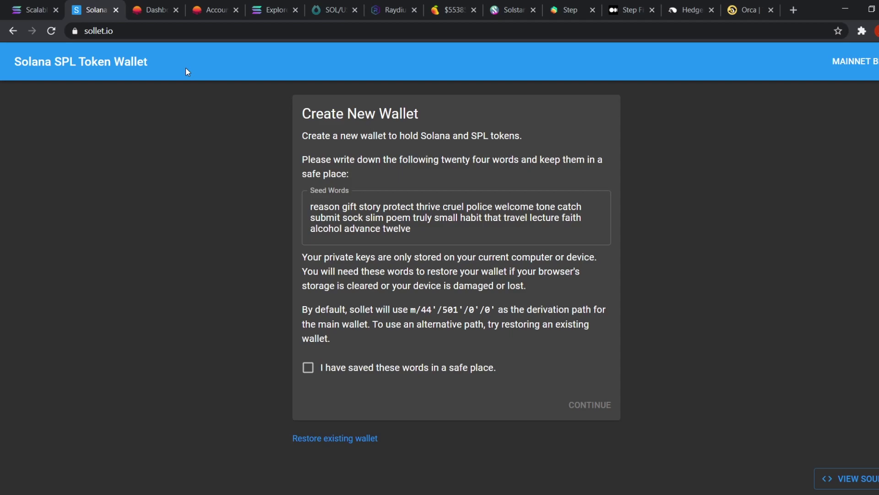
pyautogui.click(51, 31)
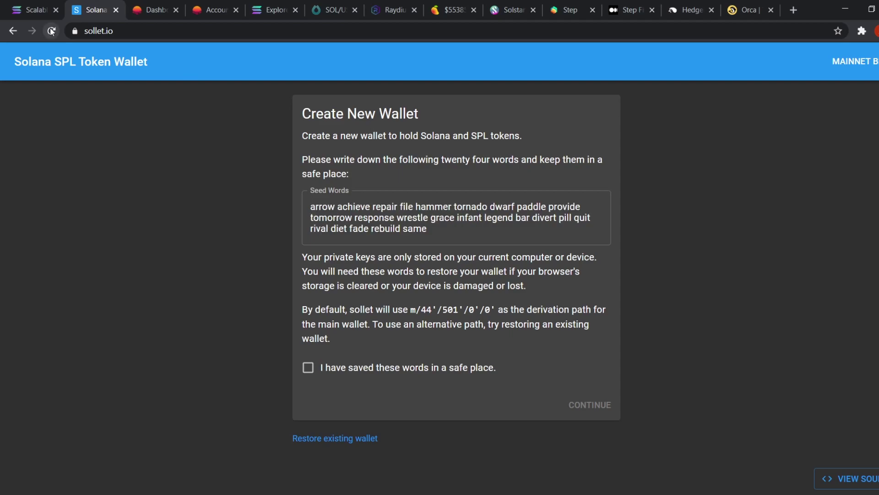
pyautogui.click(51, 31)
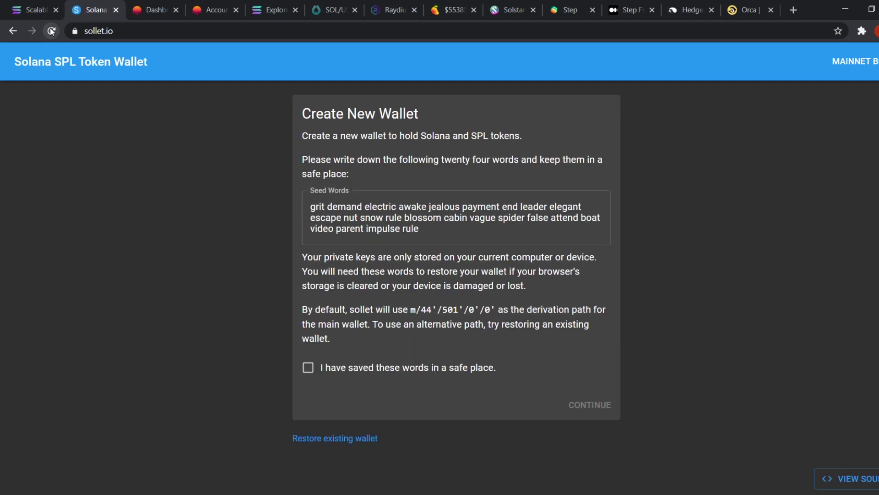
pyautogui.click(51, 30)
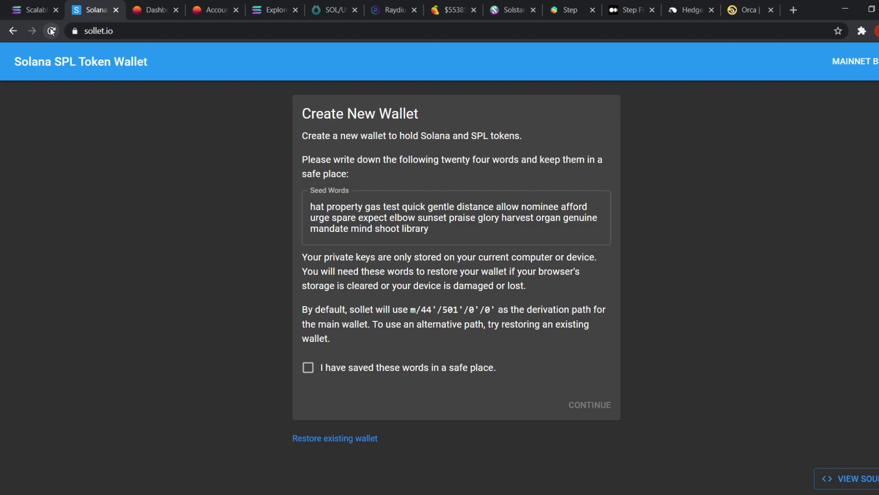
pyautogui.click(51, 30)
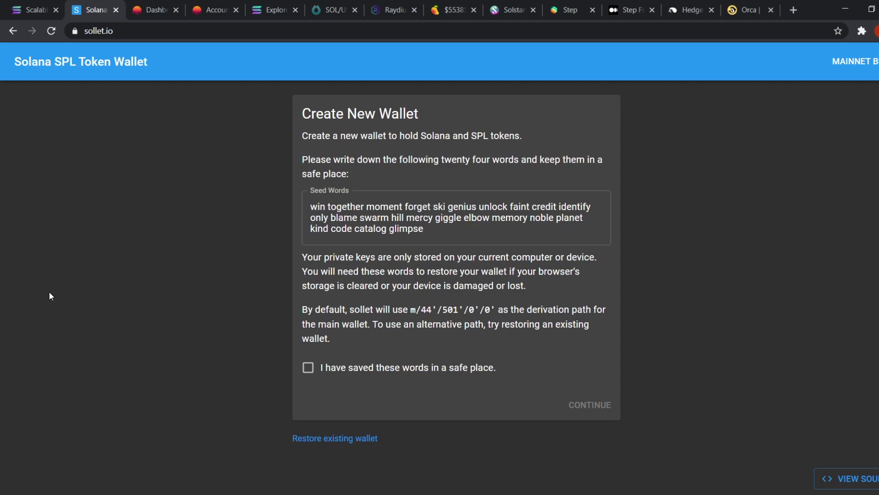
# Step: Confirm the seed words are saved and create the Sollet wallet with no password
pyautogui.click(332, 441)
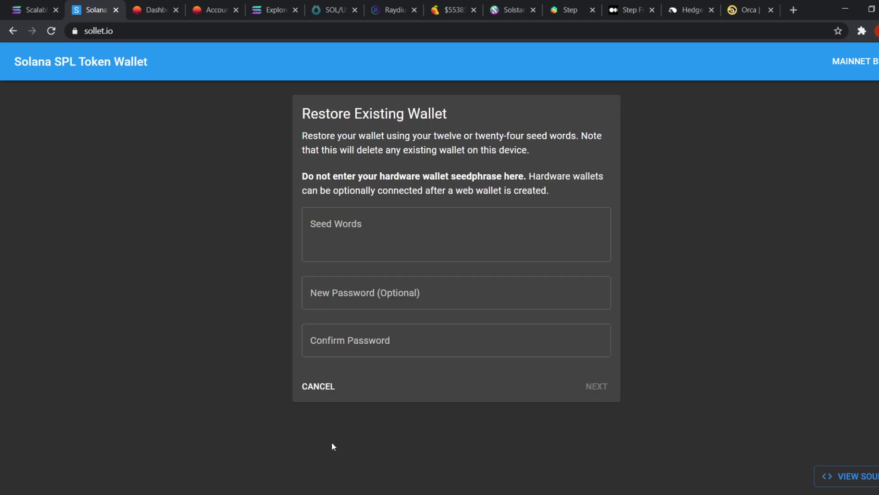
pyautogui.click(318, 386)
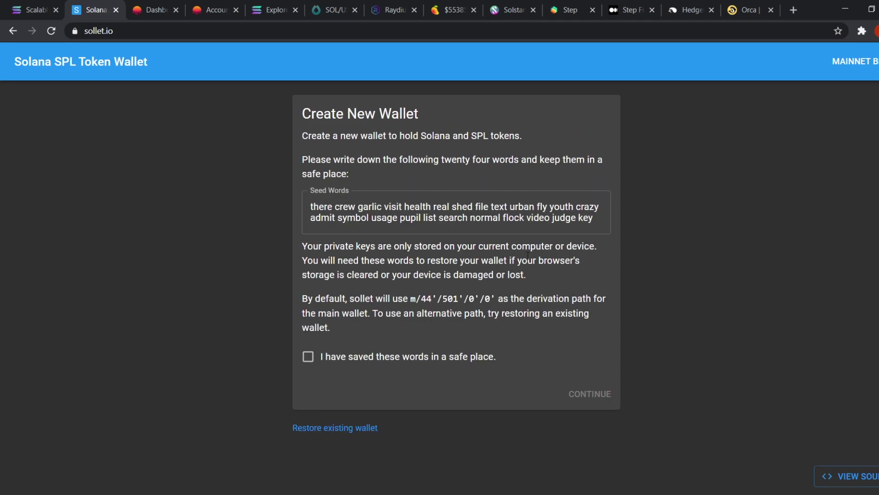
pyautogui.click(343, 363)
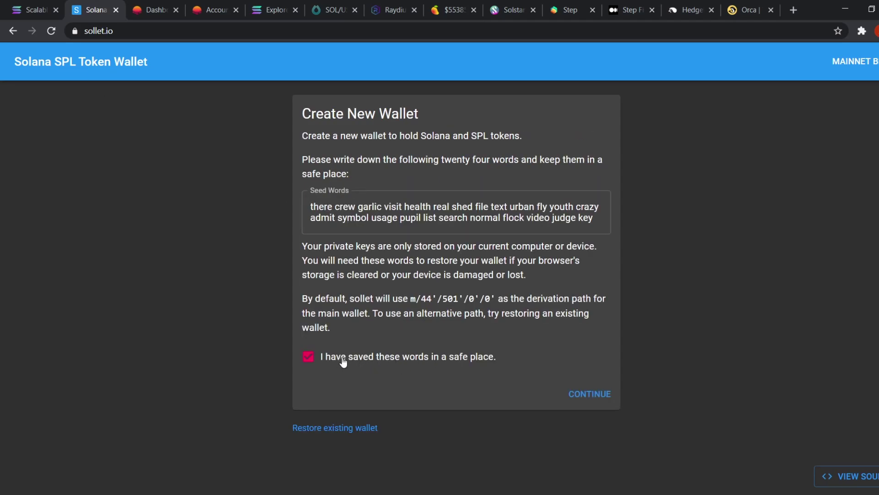
pyautogui.click(583, 394)
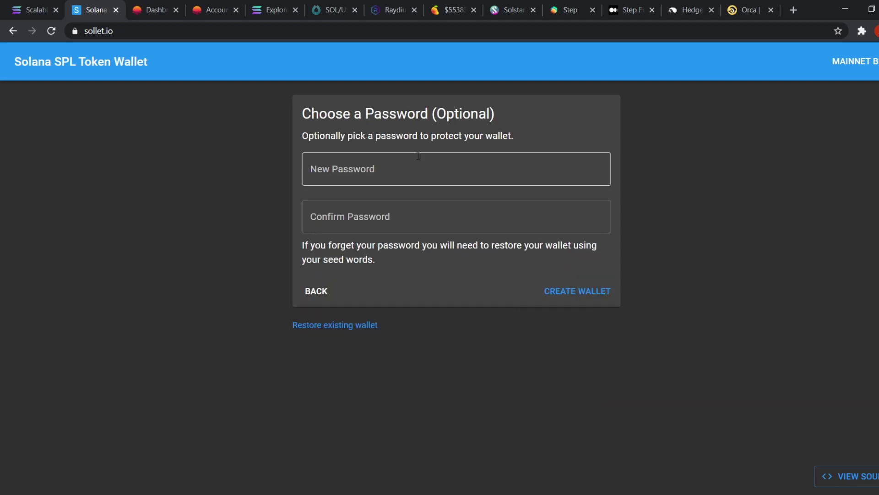
pyautogui.click(412, 171)
pyautogui.click(472, 328)
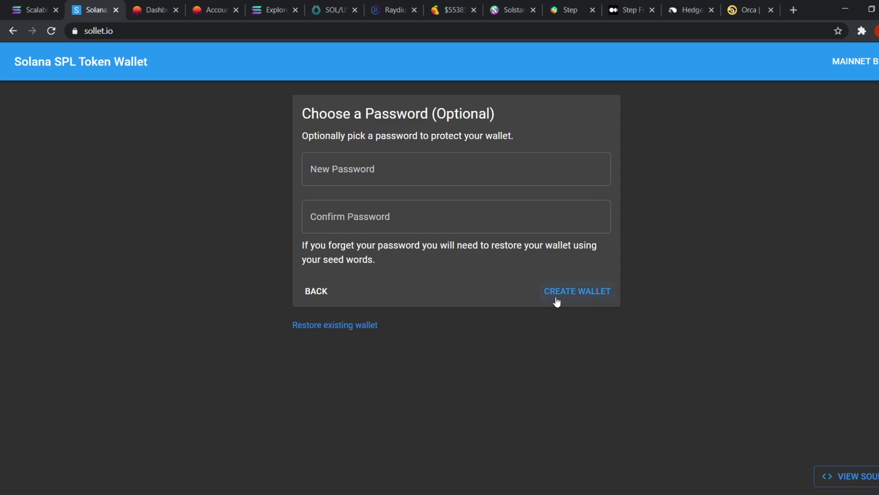
pyautogui.click(571, 296)
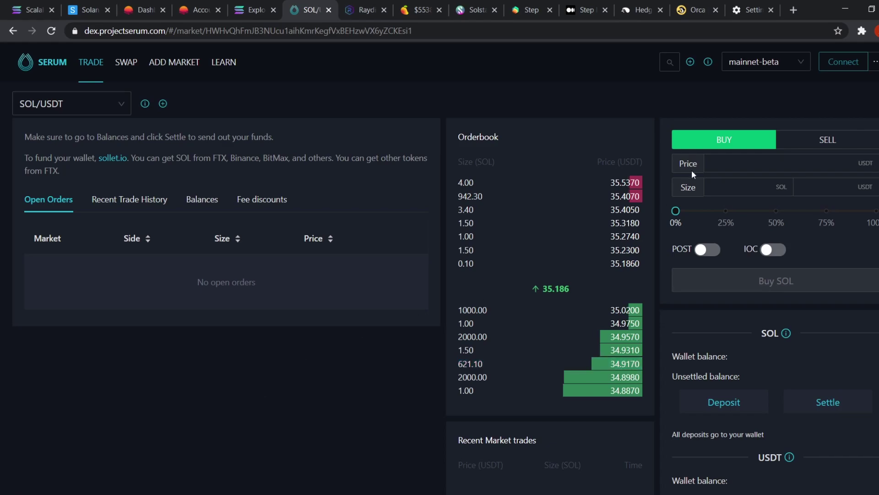
# Step: Connect Serum to sollet.io, creating a new passwordless wallet and approving the connection
pyautogui.click(839, 66)
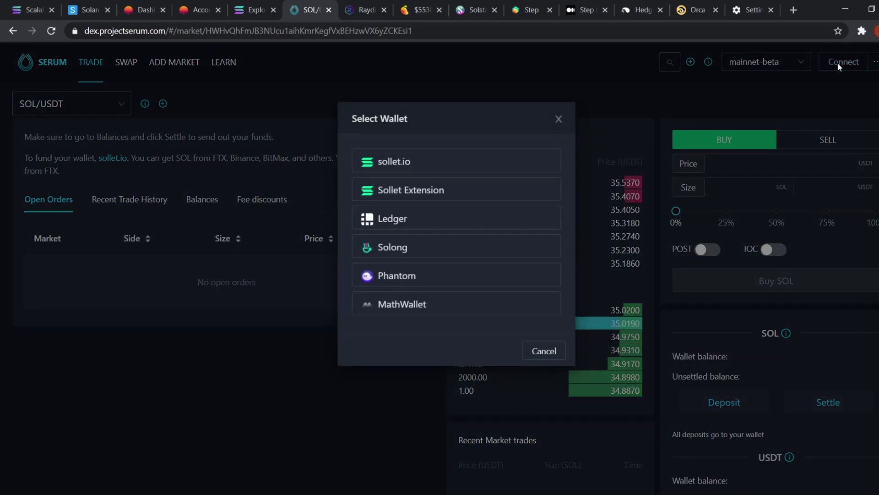
pyautogui.click(468, 168)
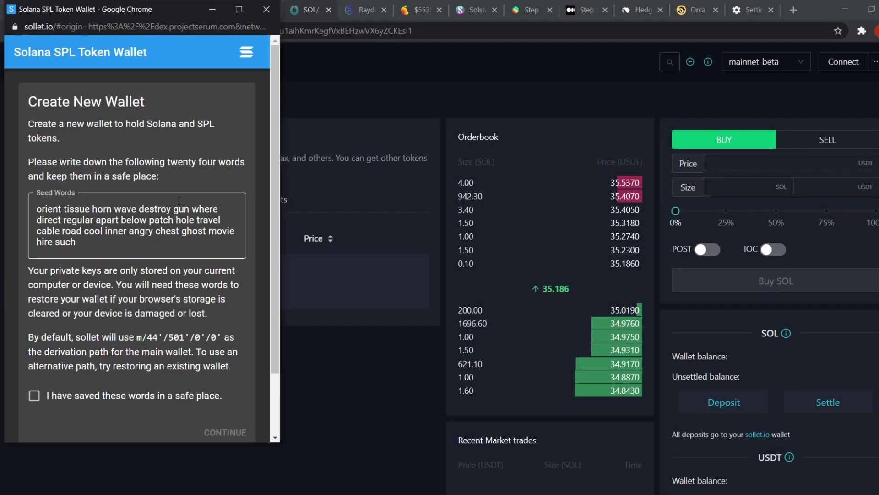
pyautogui.scroll(-2, 160, 311)
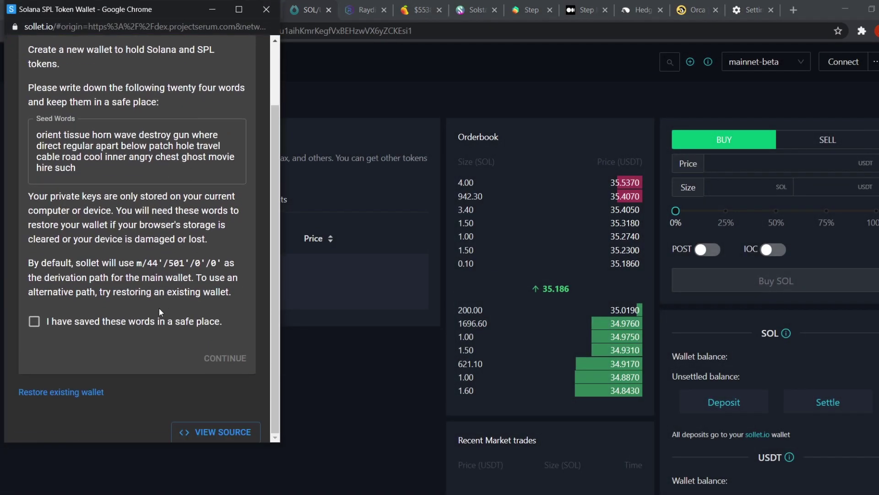
pyautogui.click(111, 327)
pyautogui.click(225, 358)
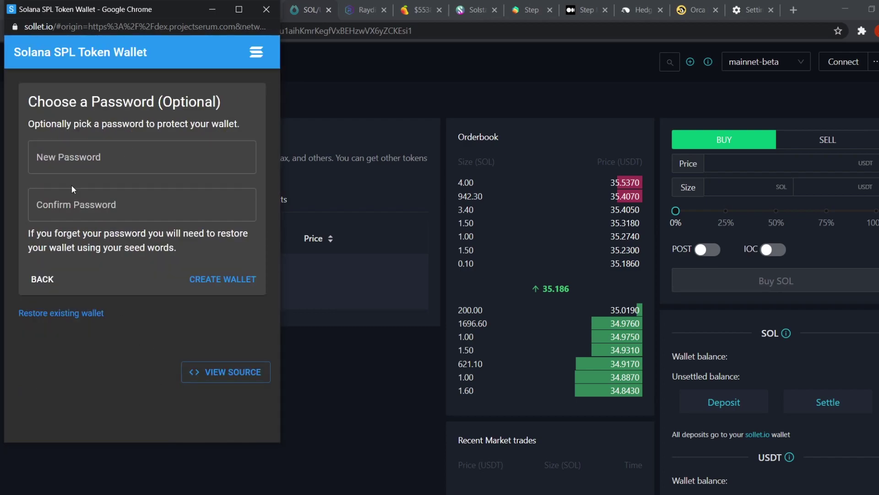
pyautogui.click(216, 281)
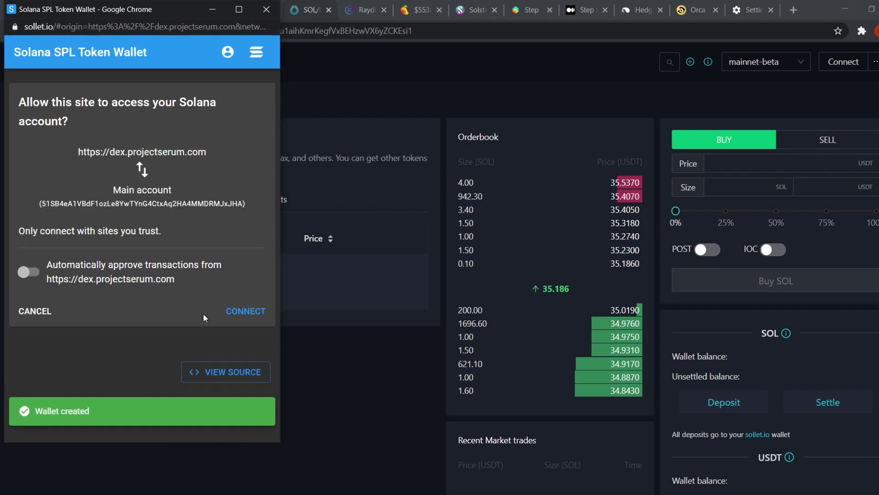
pyautogui.click(241, 312)
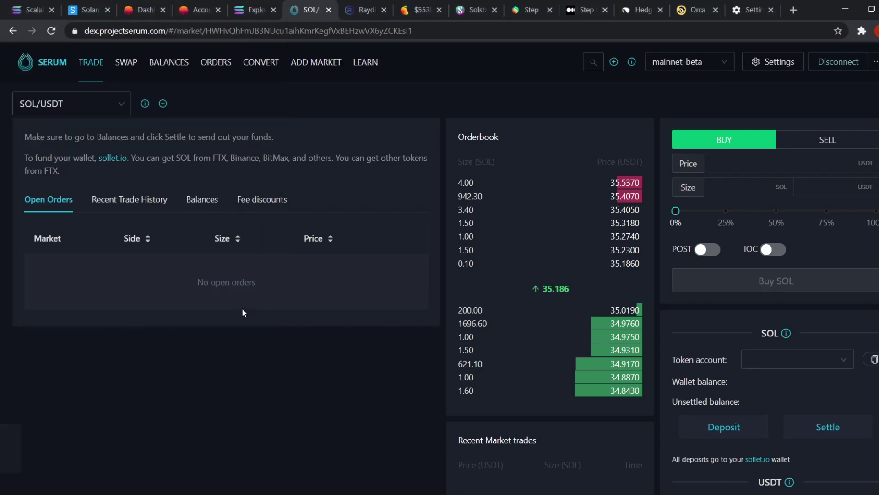
pyautogui.moveTo(838, 62)
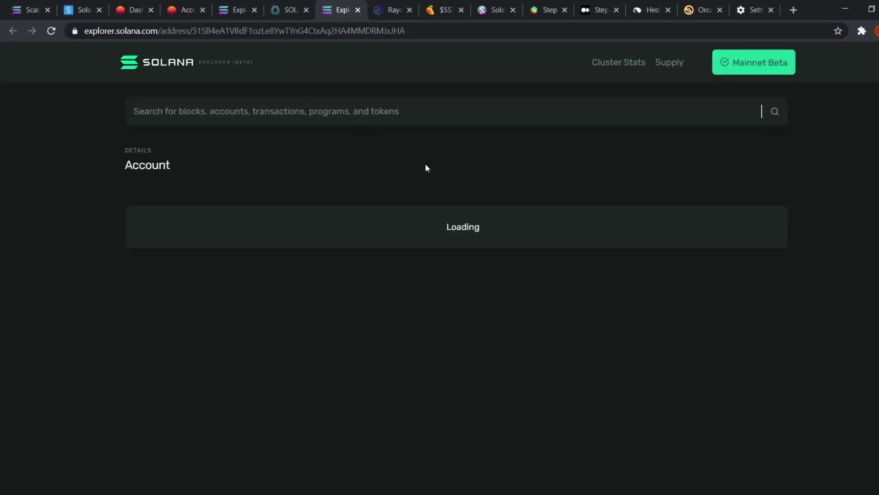
# Step: Copy the new wallet address and look up its account on Solana Beach, showing 0 SOL
pyautogui.click(577, 260)
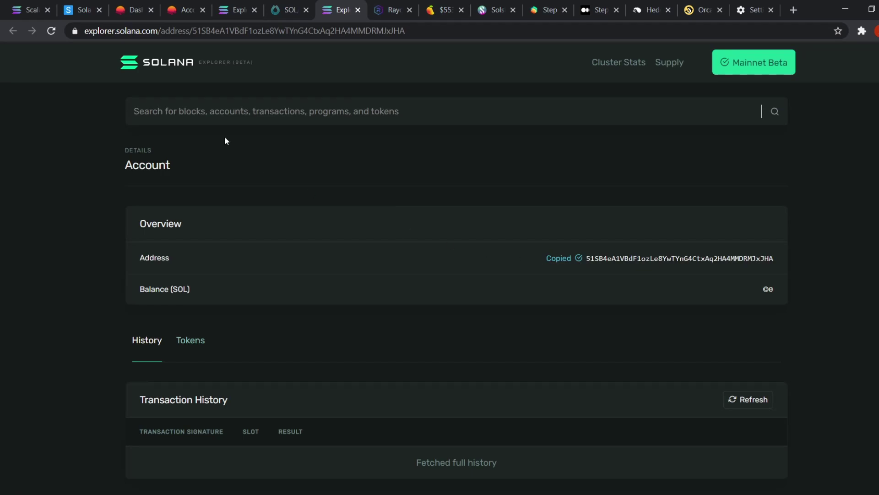
pyautogui.click(158, 5)
pyautogui.click(375, 134)
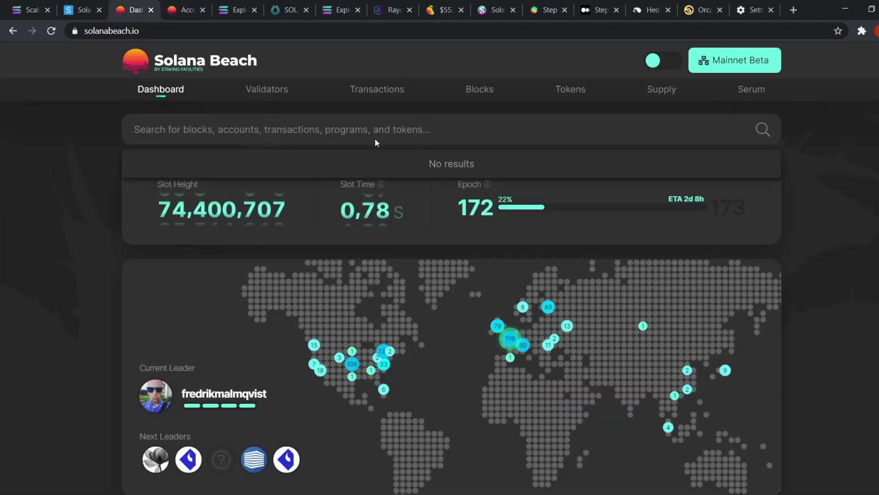
pyautogui.hotkey('ctrl', 'v')
pyautogui.click(531, 202)
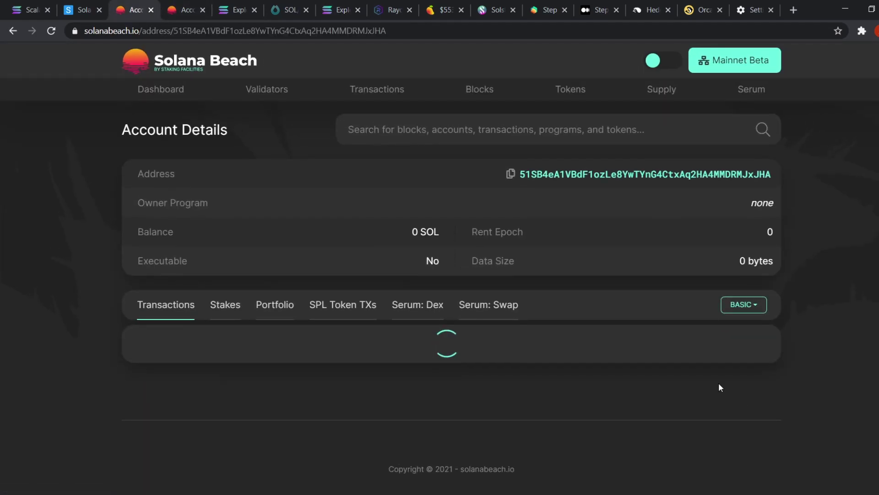
pyautogui.click(80, 10)
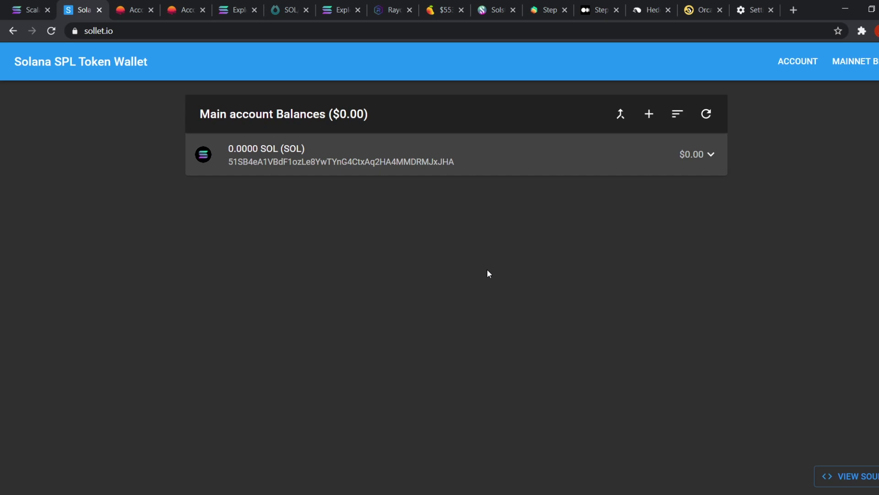
# Step: Switch to the Serum DEX SOL/USDT tab with Ctrl+6
pyautogui.hotkey('ctrl', '6')
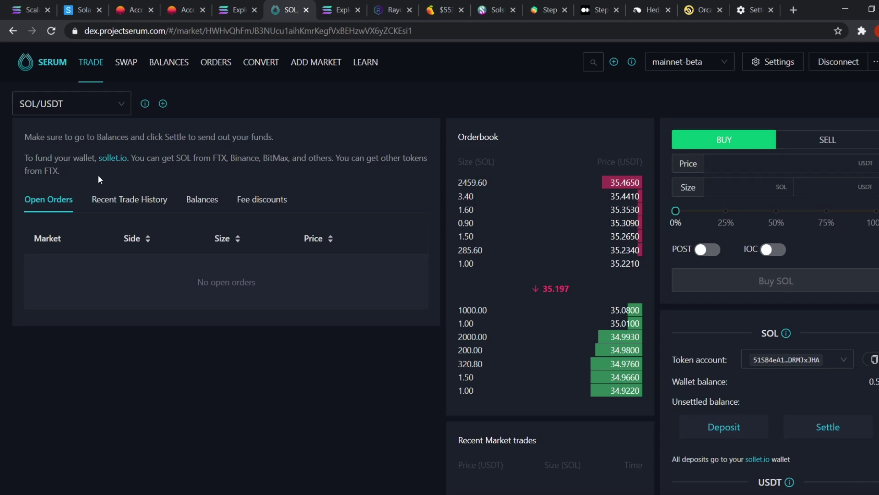
# Step: Open and close the Serum swap page, then show the Recent Trade History
pyautogui.click(124, 61)
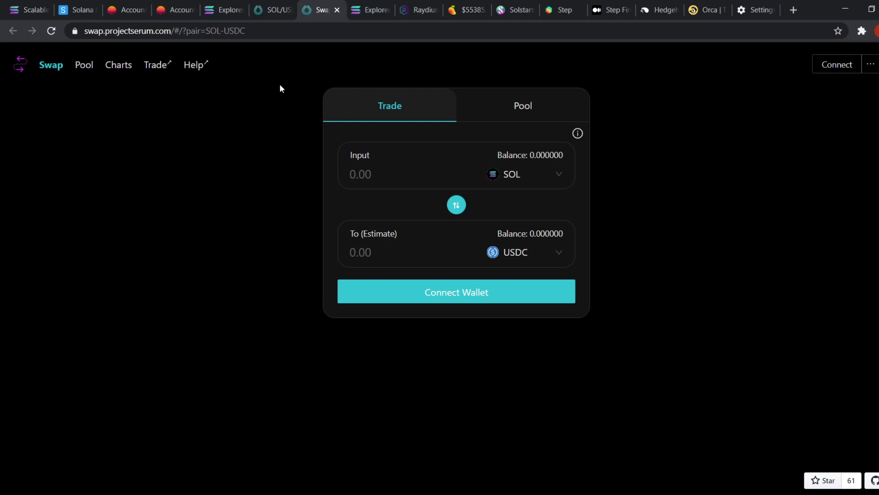
pyautogui.hotkey('ctrl', 'w')
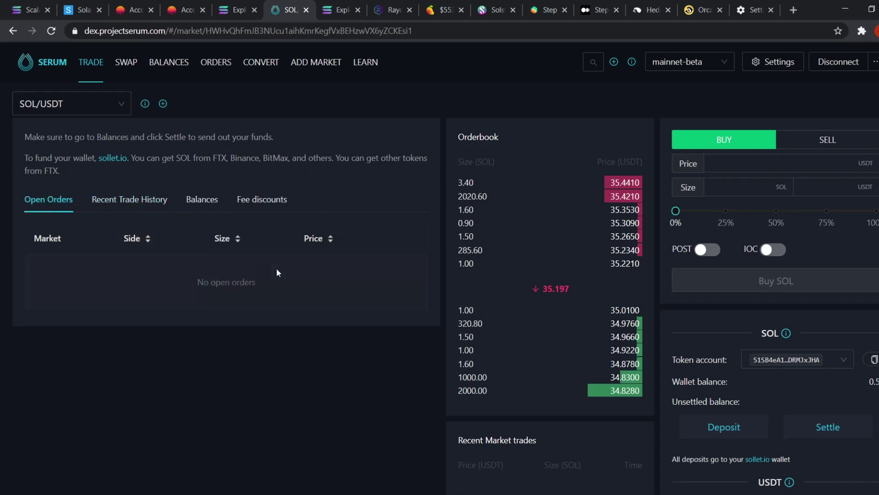
pyautogui.click(123, 201)
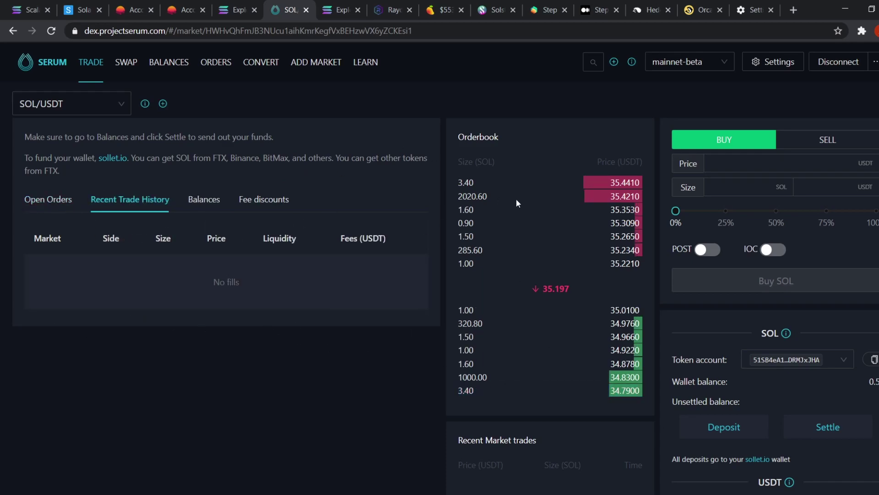
pyautogui.scroll(-3, 741, 386)
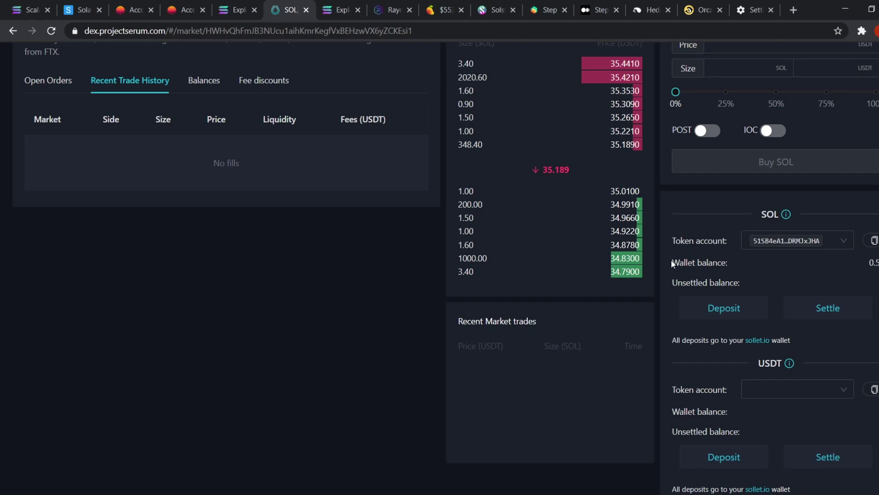
# Step: Highlight the SOL wallet balance and the USDT unsettled balance to inspect them
pyautogui.doubleClick(864, 263)
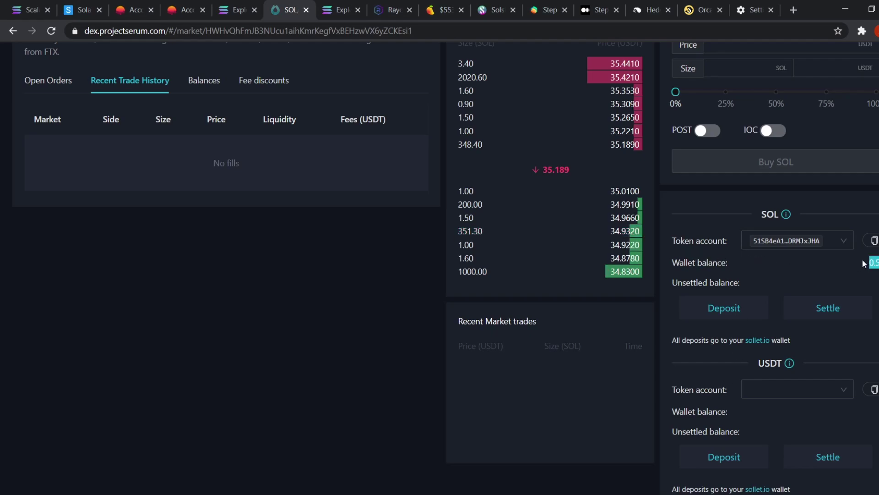
pyautogui.click(839, 275)
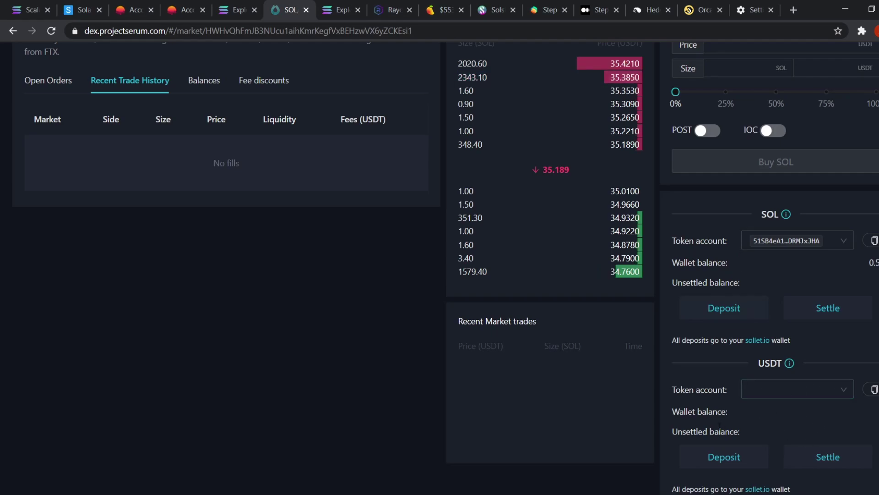
pyautogui.moveTo(677, 432); pyautogui.dragTo(742, 432)
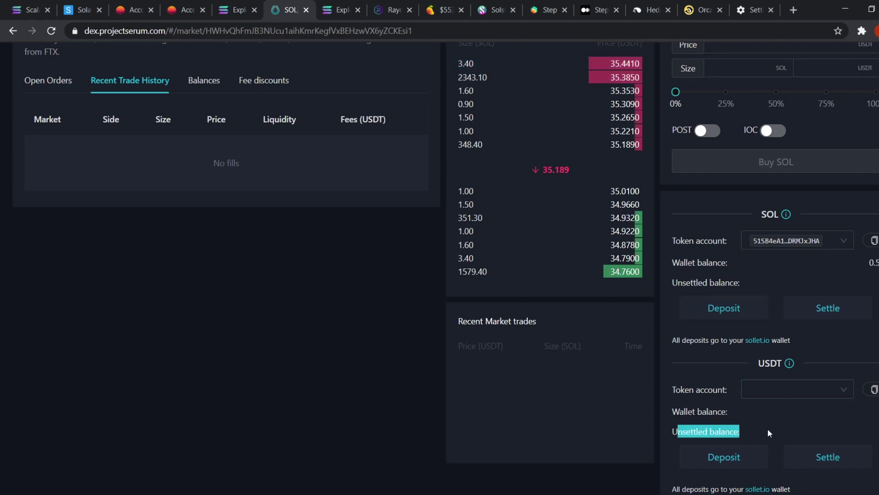
pyautogui.click(791, 439)
# Step: Sell 0.1 SOL at the 35.137 bid and approve the order in the Sollet popup
pyautogui.scroll(3, 653, 417)
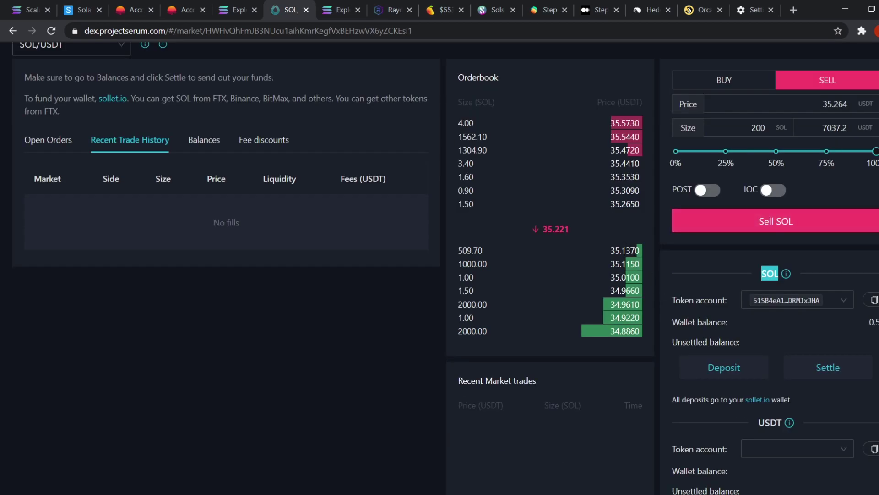
pyautogui.click(625, 250)
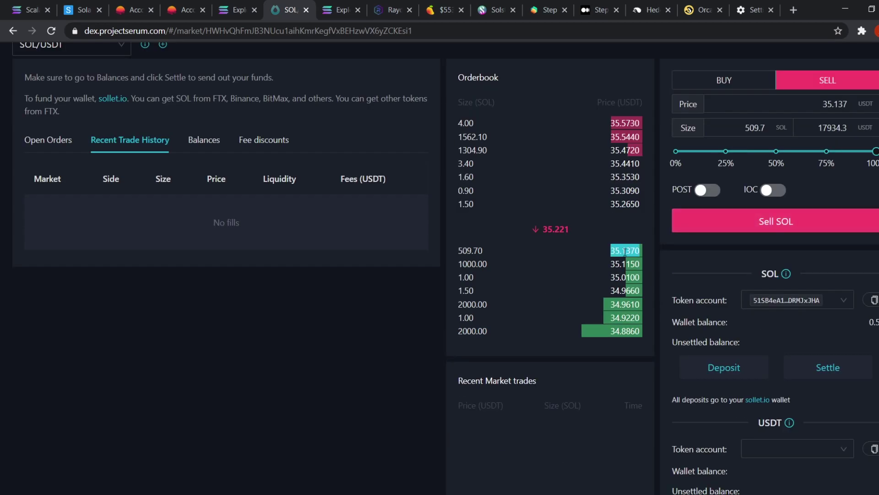
pyautogui.doubleClick(760, 128)
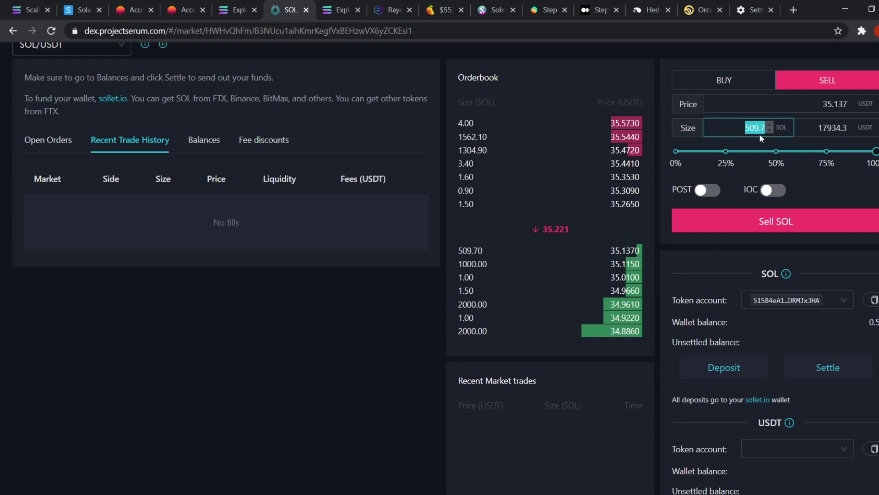
pyautogui.write('0.1')
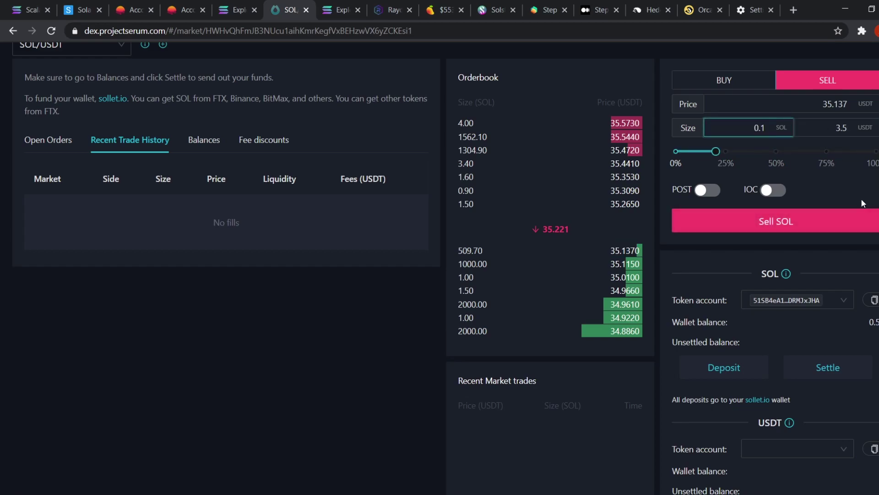
pyautogui.click(824, 222)
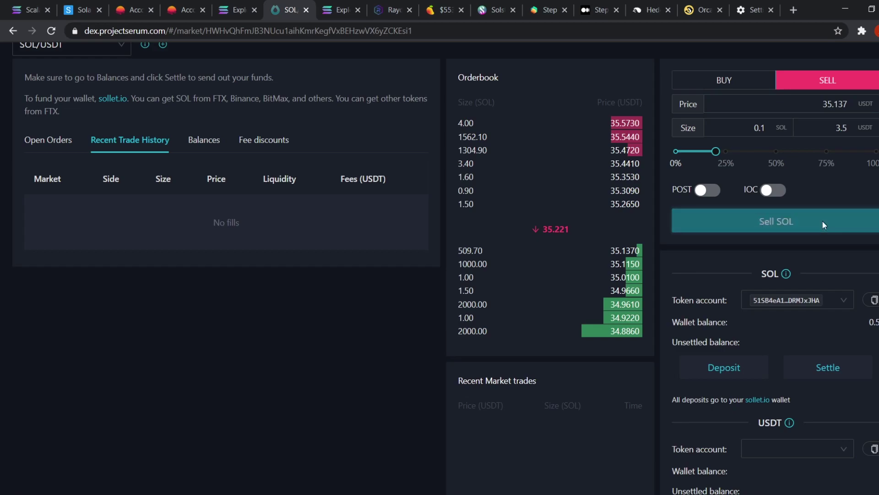
pyautogui.scroll(-8, 201, 274)
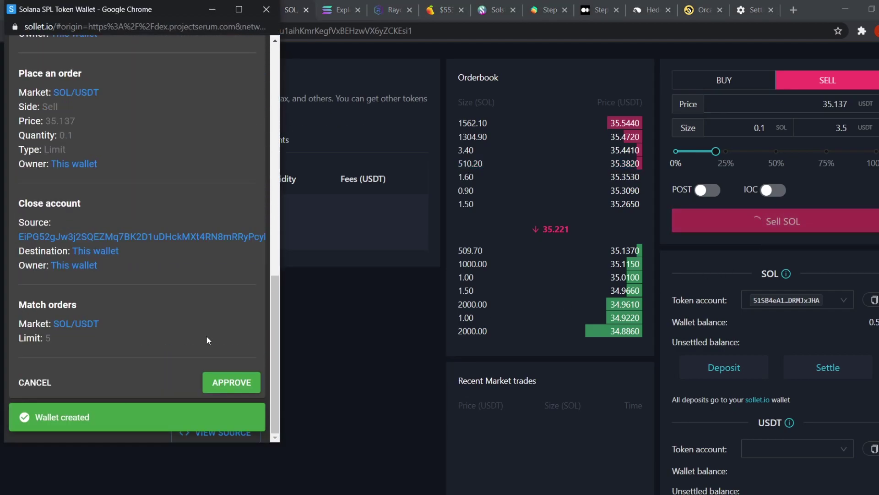
pyautogui.click(232, 383)
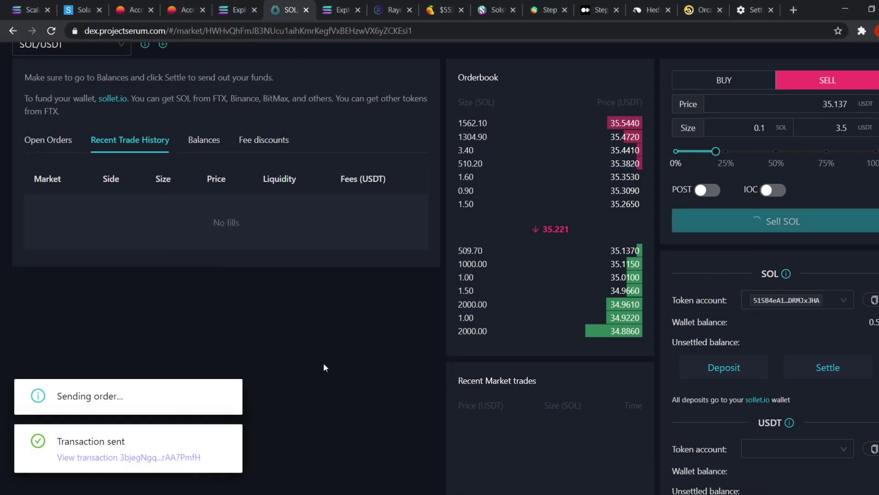
pyautogui.scroll(-3, 585, 418)
pyautogui.scroll(2, 583, 419)
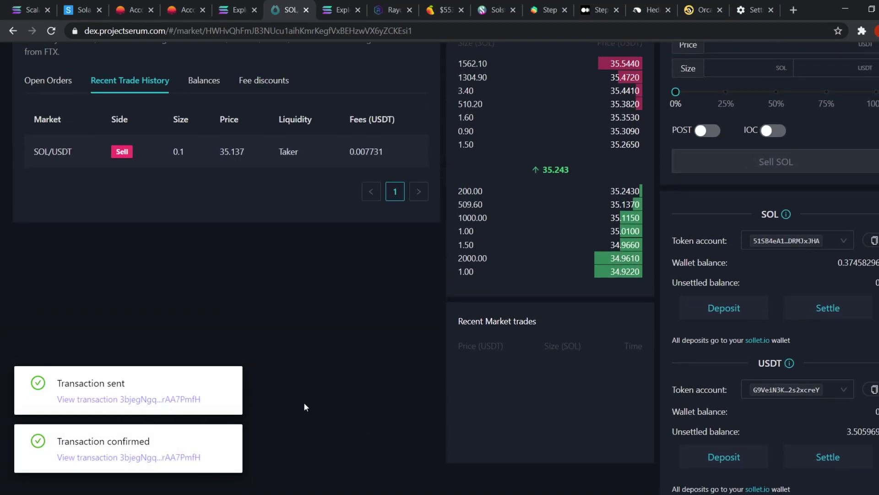
pyautogui.scroll(3, 529, 439)
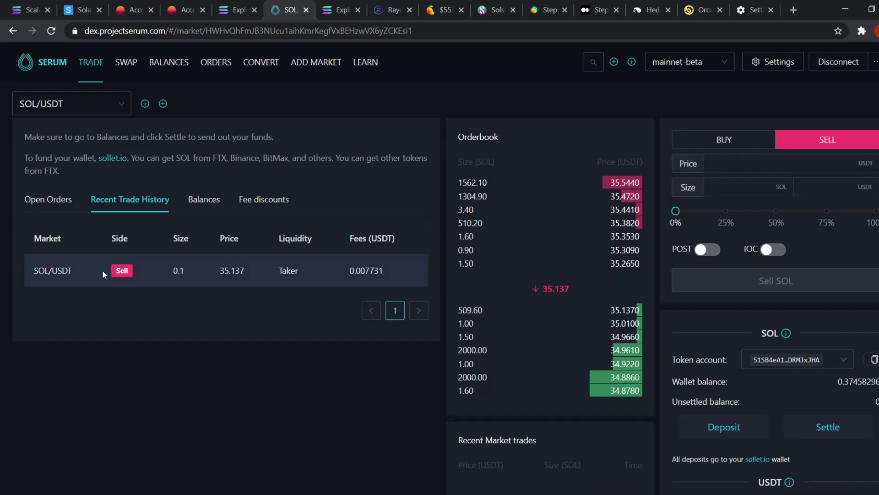
# Step: Settle the unsettled USDT to the wallet and approve it in Sollet
pyautogui.scroll(-4, 355, 349)
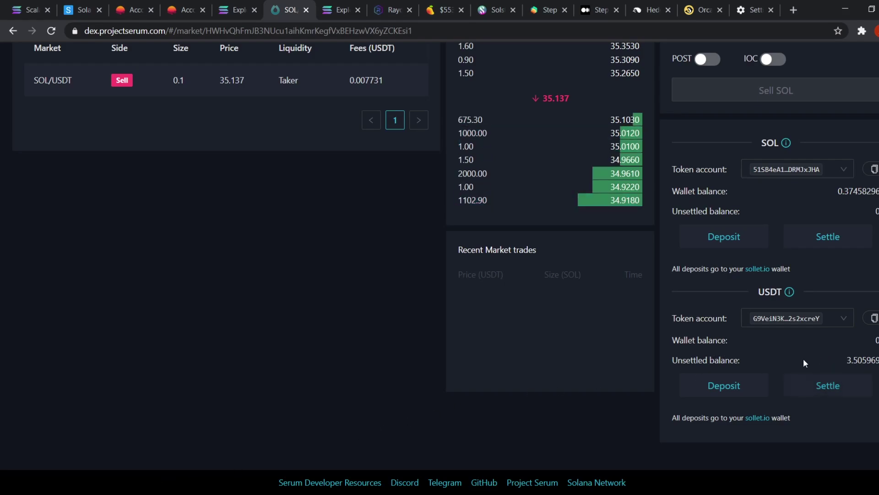
pyautogui.click(832, 389)
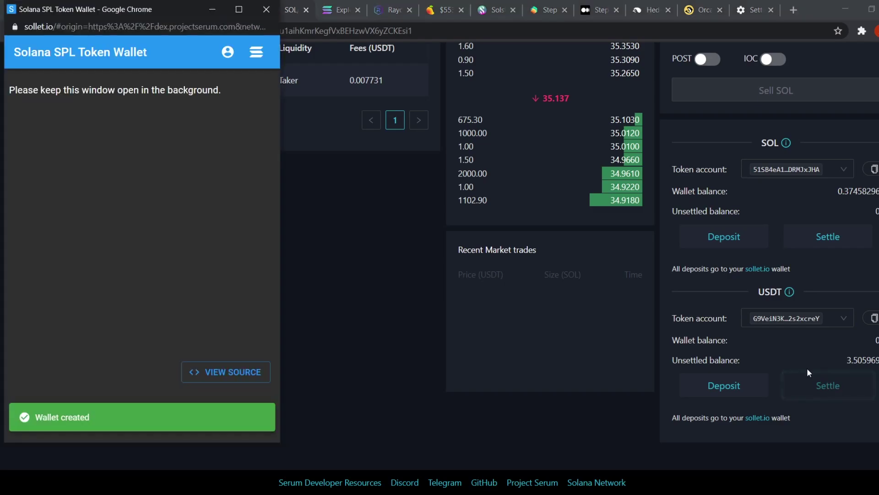
pyautogui.scroll(-2, 204, 323)
pyautogui.scroll(-2, 204, 323)
pyautogui.click(229, 379)
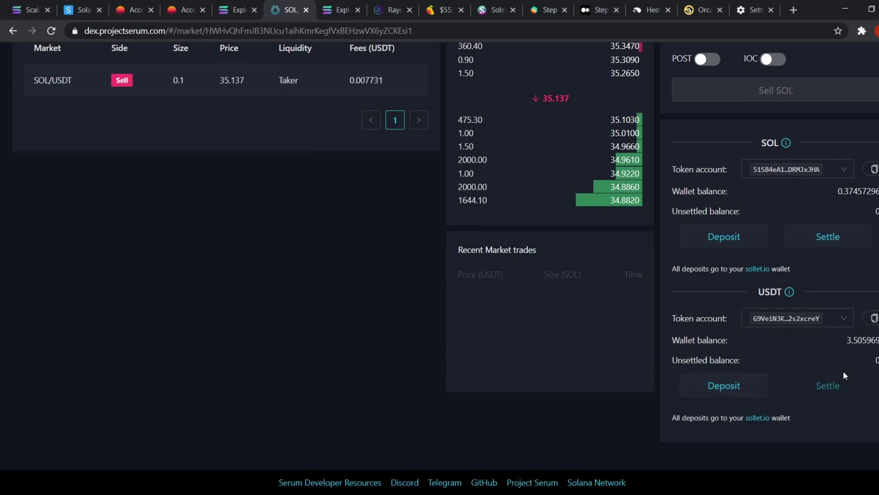
# Step: Run a settle for the SOL side as well
pyautogui.scroll(2, 789, 412)
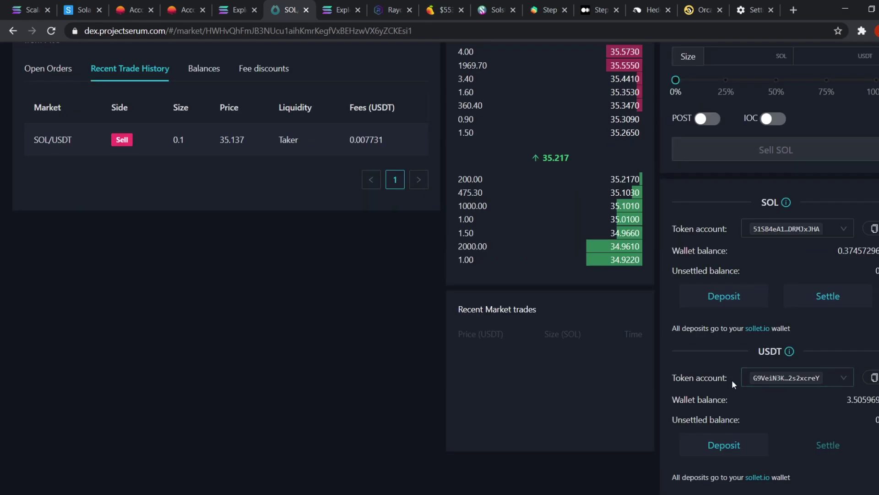
pyautogui.scroll(4, 824, 411)
pyautogui.click(823, 413)
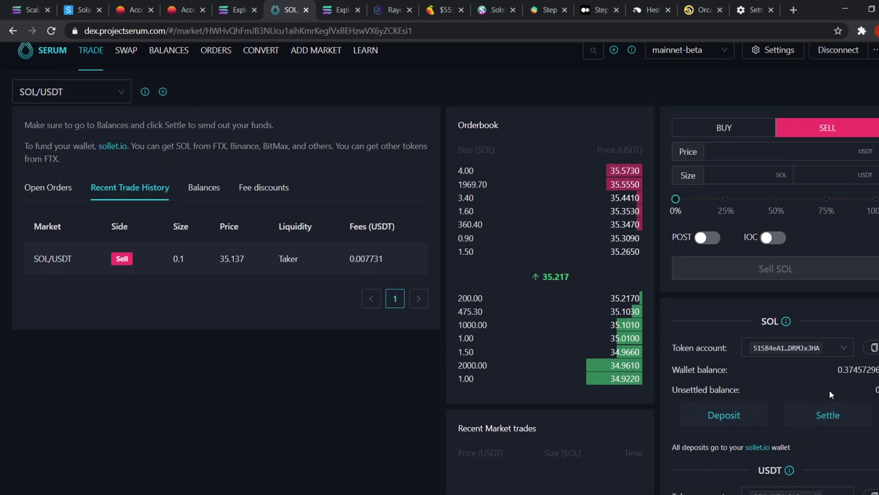
pyautogui.scroll(1, 369, 426)
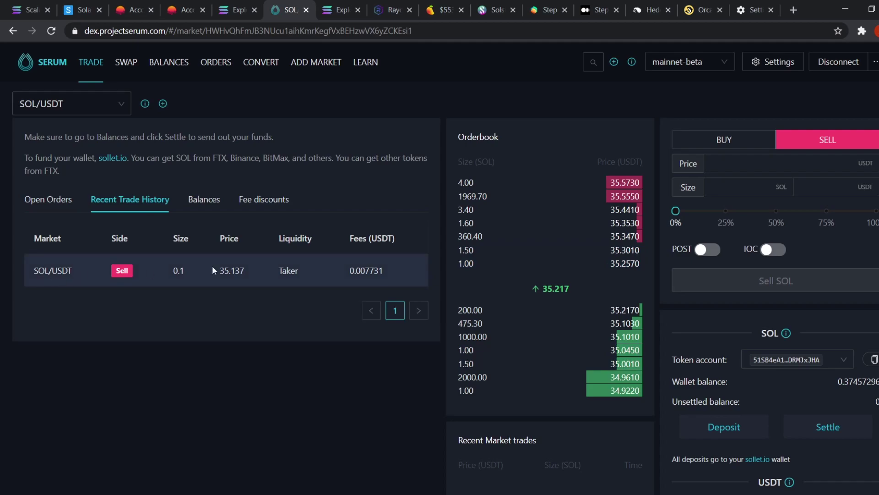
# Step: Show the Serum market's open orders to confirm none remain pending
pyautogui.click(48, 199)
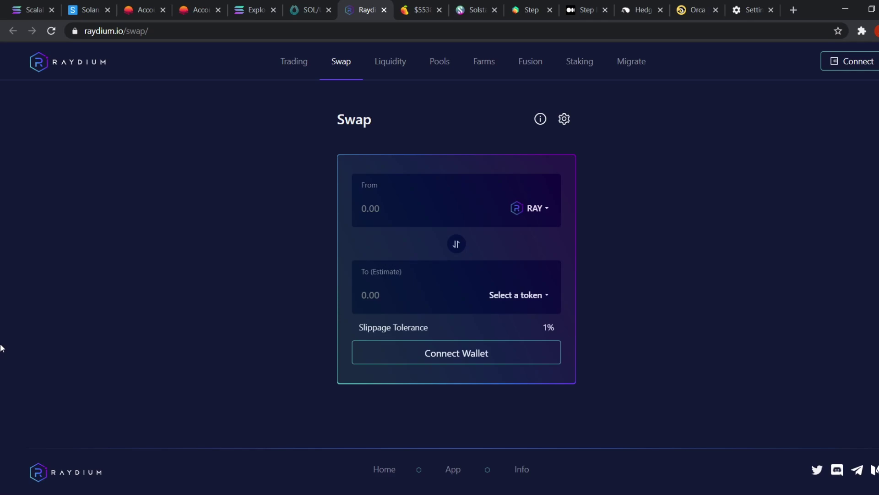
# Step: Close the stray Raydium trading page and connect the Sollet wallet to Raydium's swap page
pyautogui.click(301, 73)
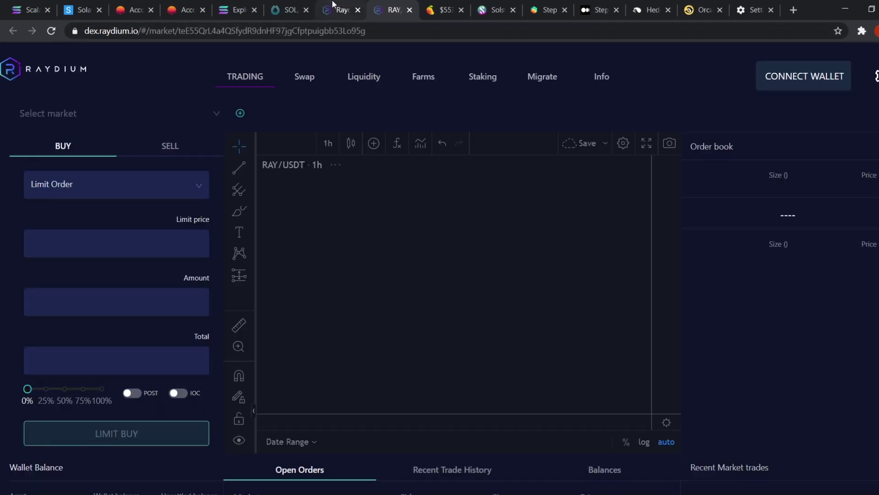
pyautogui.hotkey('ctrl', 'w')
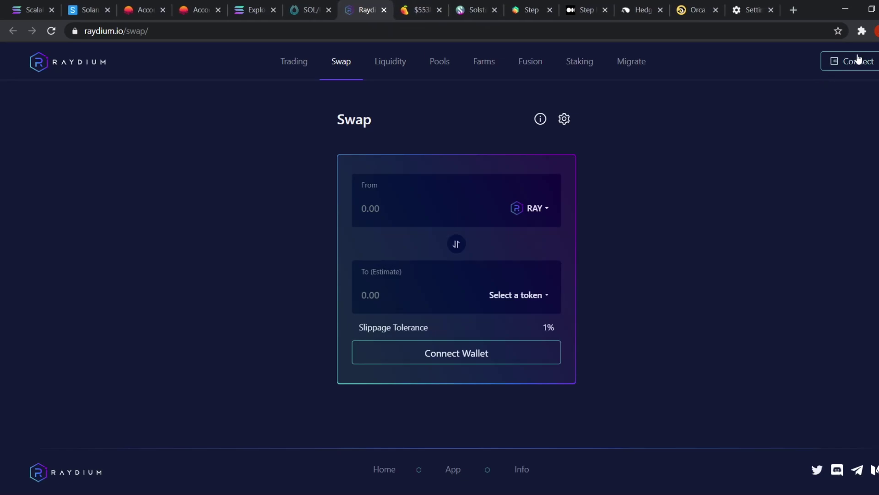
pyautogui.click(850, 61)
pyautogui.click(442, 356)
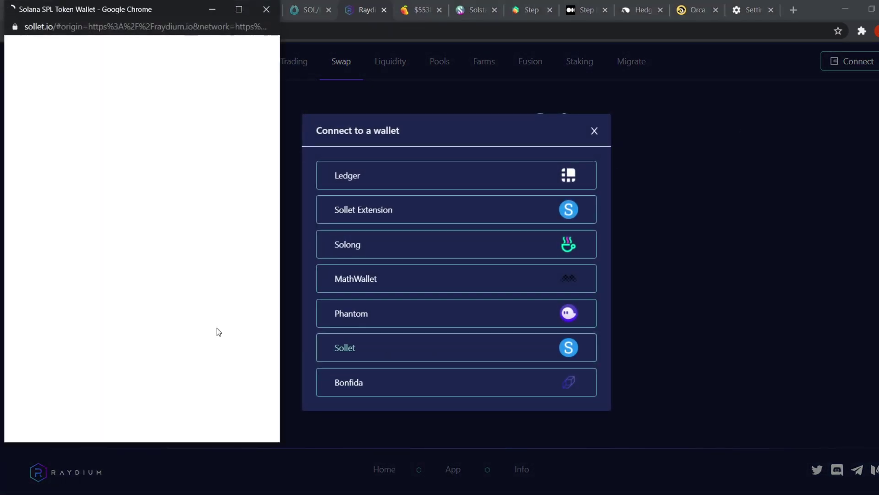
pyautogui.click(243, 312)
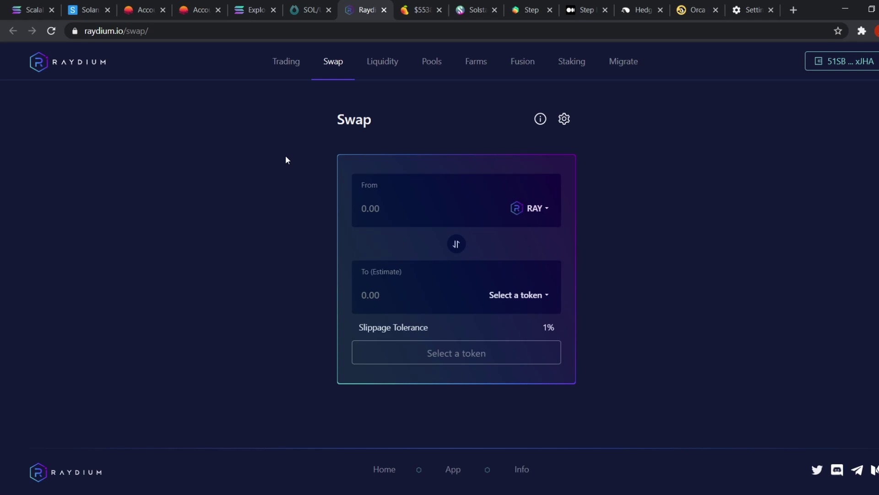
pyautogui.click(417, 10)
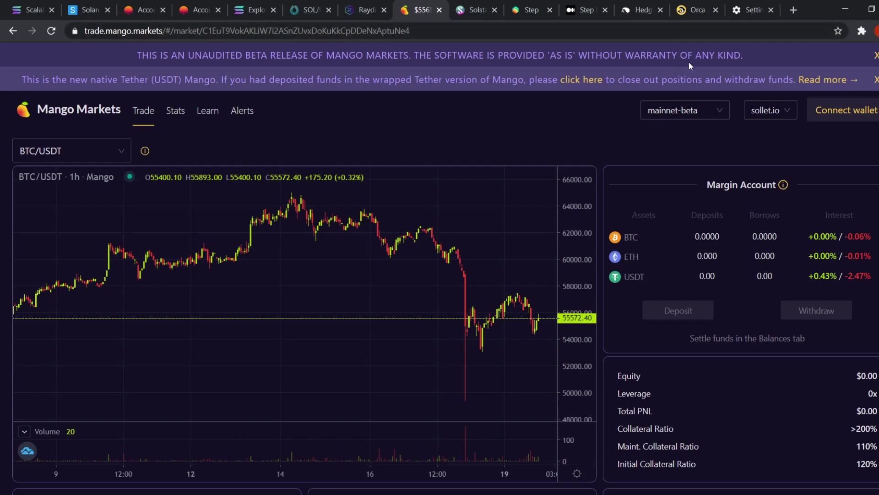
# Step: Check Mango Markets' Balances tab reading No balances, then return to the $0.00 margin account panel
pyautogui.scroll(-5, 687, 201)
pyautogui.scroll(-5, 468, 254)
pyautogui.click(107, 350)
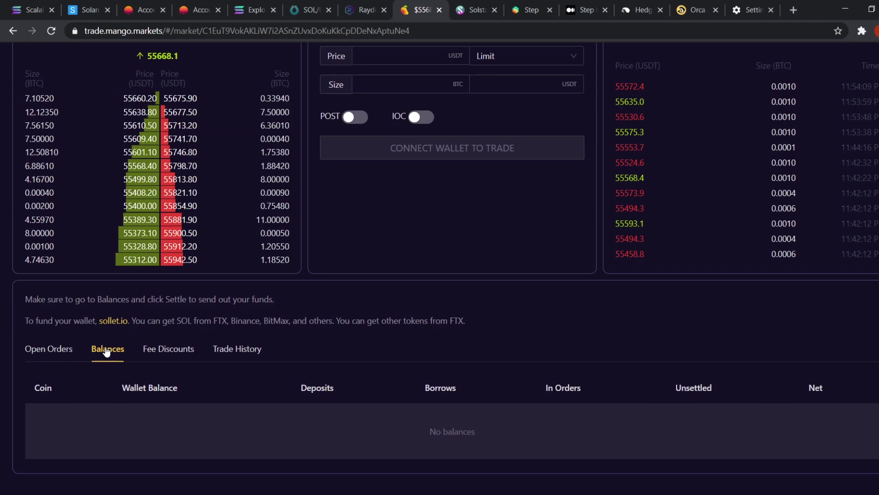
pyautogui.scroll(9, 256, 359)
pyautogui.moveTo(620, 319)
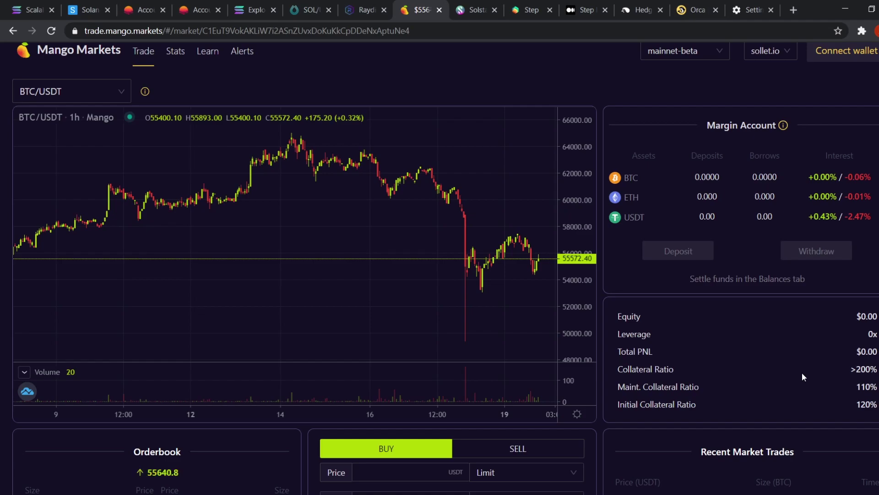
pyautogui.scroll(1, 611, 93)
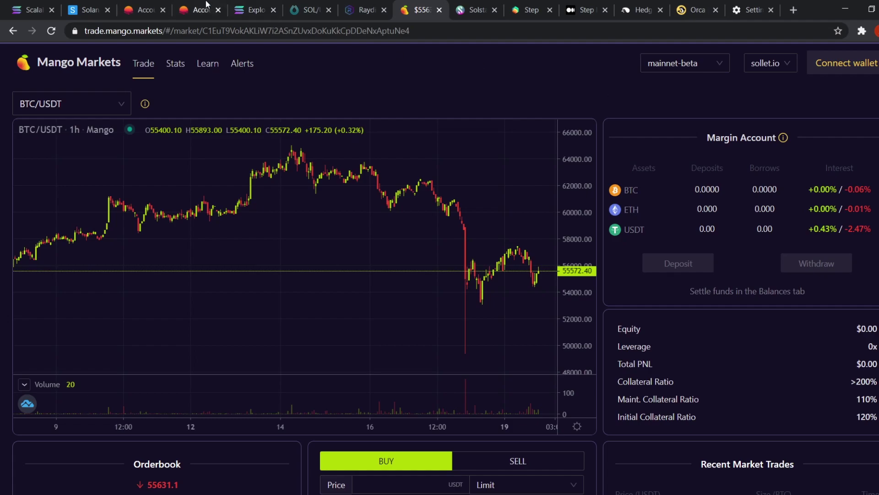
# Step: Compare Solana Explorer's cluster stats with Solana Beach's dashboard, moving the Explorer tab one slot left
pyautogui.click(144, 9)
pyautogui.moveTo(249, 9); pyautogui.dragTo(208, 4)
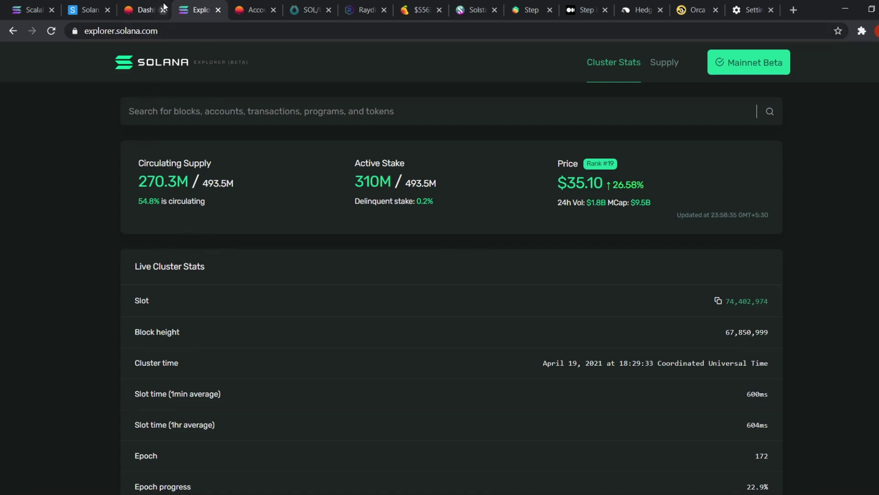
pyautogui.click(147, 6)
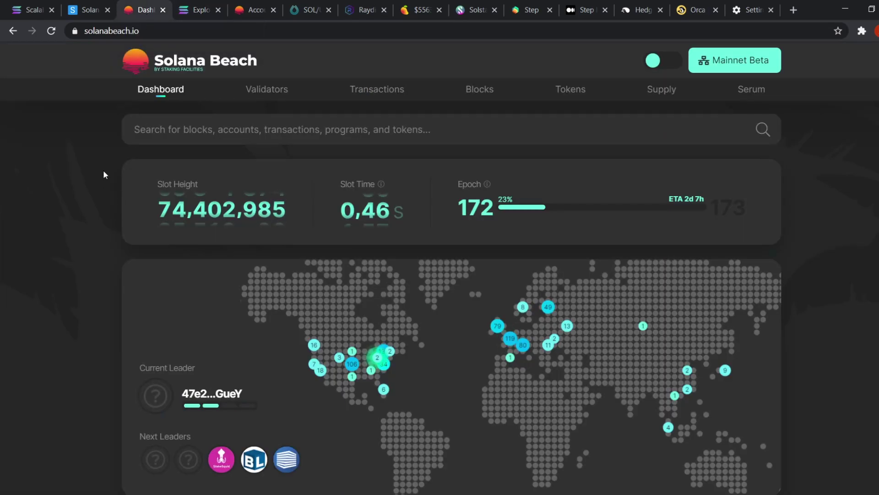
pyautogui.click(198, 10)
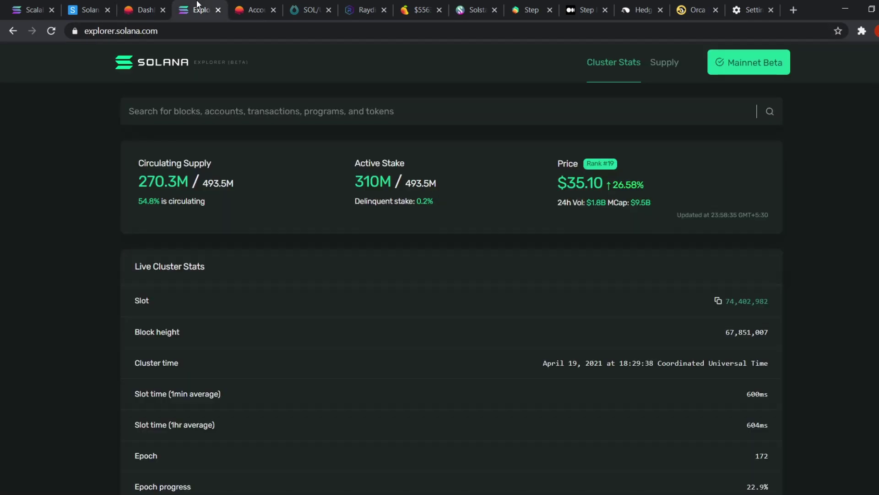
pyautogui.click(137, 6)
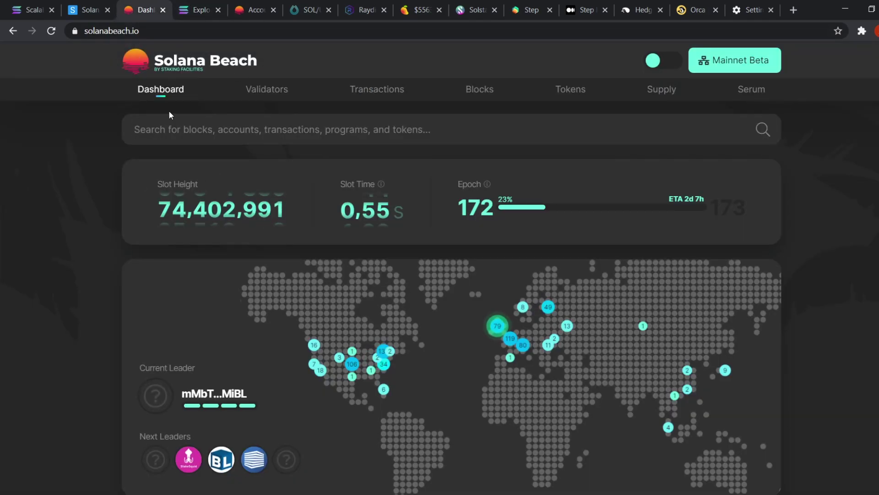
# Step: View Sollet's SOL account (0.37457296 SOL) in Solana Explorer and copy its address
pyautogui.click(106, 4)
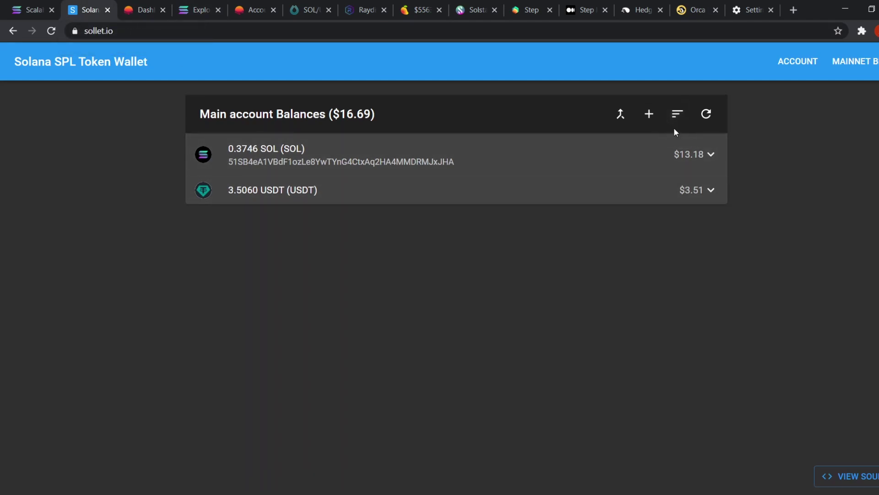
pyautogui.click(691, 152)
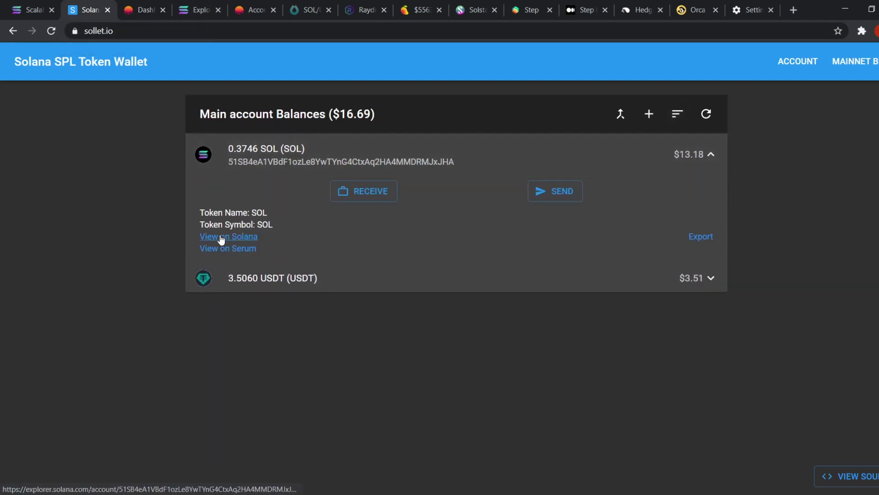
pyautogui.click(204, 237)
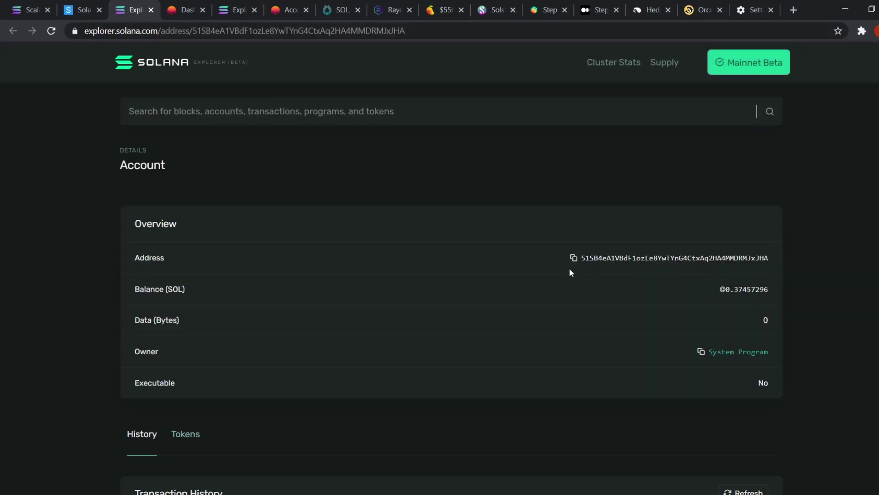
pyautogui.click(573, 257)
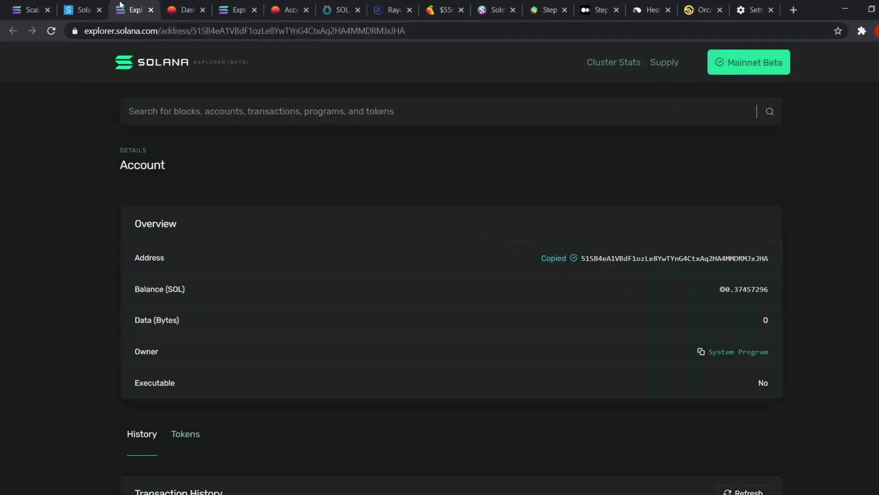
# Step: Search Solana Beach for the copied wallet address and review its account's three transactions
pyautogui.click(191, 3)
pyautogui.click(295, 123)
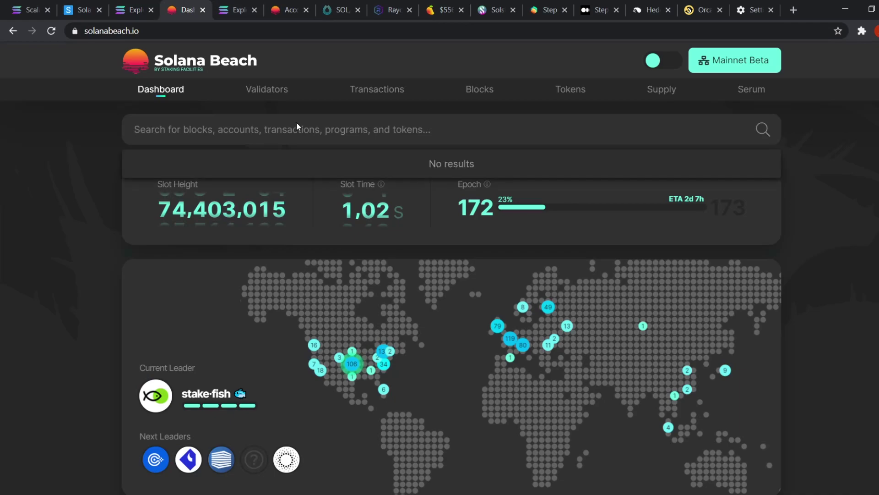
pyautogui.hotkey('ctrl', 'v')
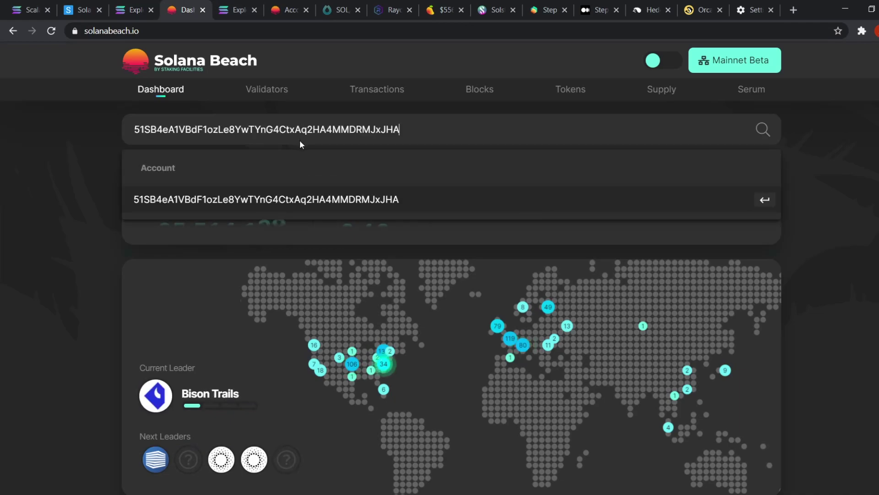
pyautogui.press('Return')
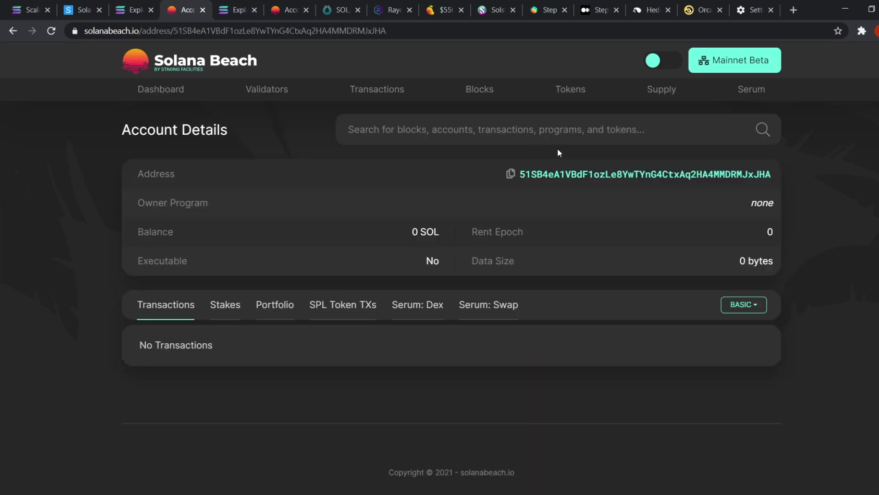
pyautogui.scroll(-2, 537, 285)
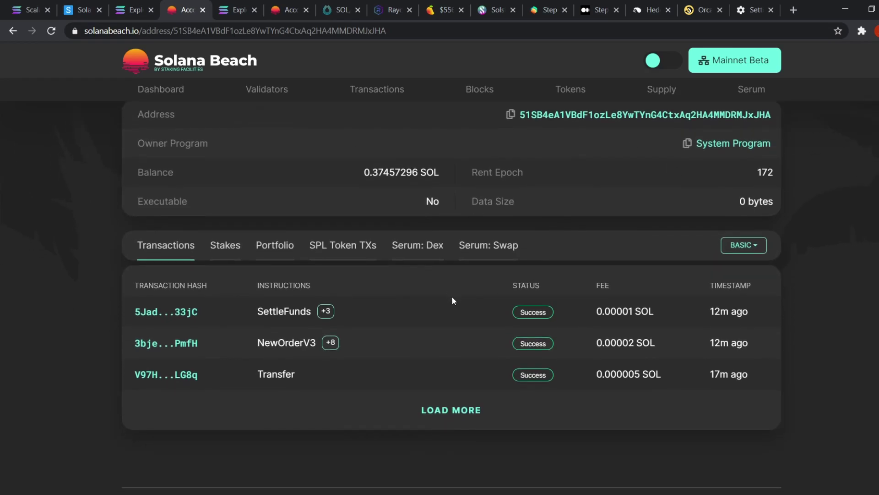
pyautogui.scroll(2, 384, 348)
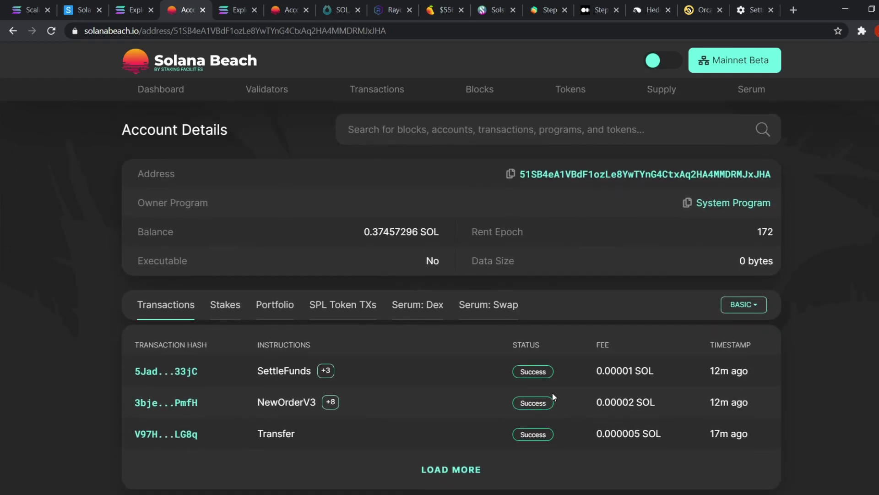
# Step: Open the NewOrderV3 transaction and pick out its 0.1 SOL quantity and 35.137 USDT price
pyautogui.click(166, 405)
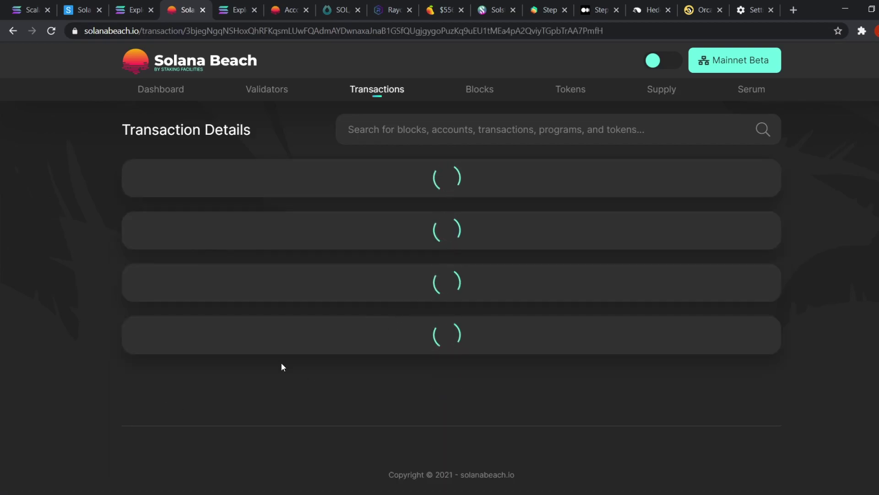
pyautogui.scroll(-2, 283, 360)
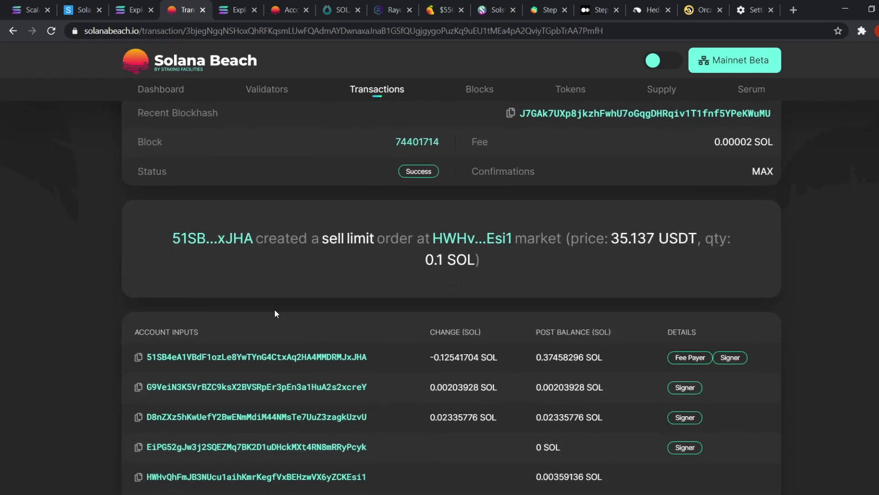
pyautogui.scroll(2, 417, 270)
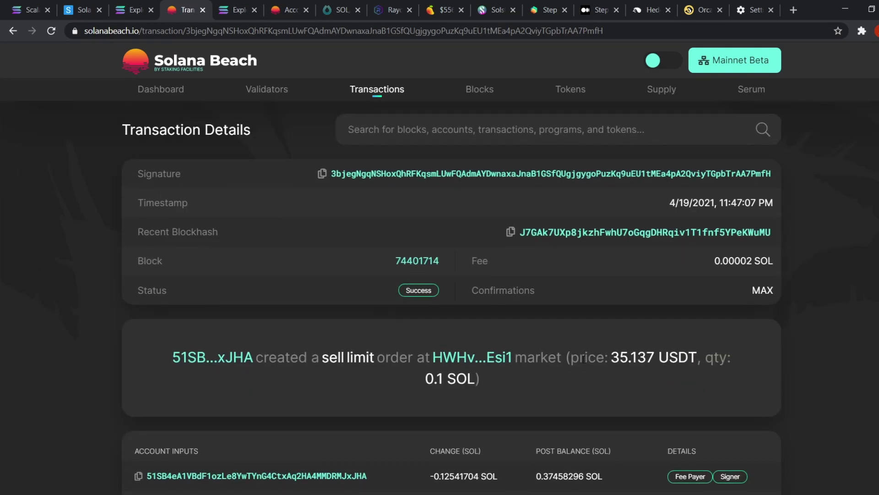
pyautogui.moveTo(426, 379); pyautogui.dragTo(466, 379)
pyautogui.click(588, 386)
pyautogui.moveTo(611, 357); pyautogui.dragTo(681, 354)
pyautogui.click(627, 379)
# Step: Scroll through the transaction's account inputs and instructions
pyautogui.scroll(-2, 549, 374)
pyautogui.scroll(-15, 554, 374)
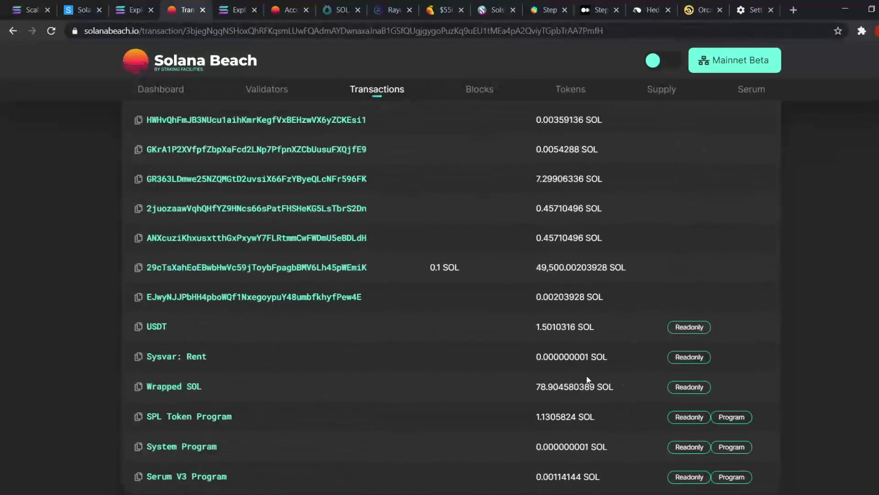
pyautogui.scroll(8, 589, 372)
pyautogui.scroll(3, 457, 298)
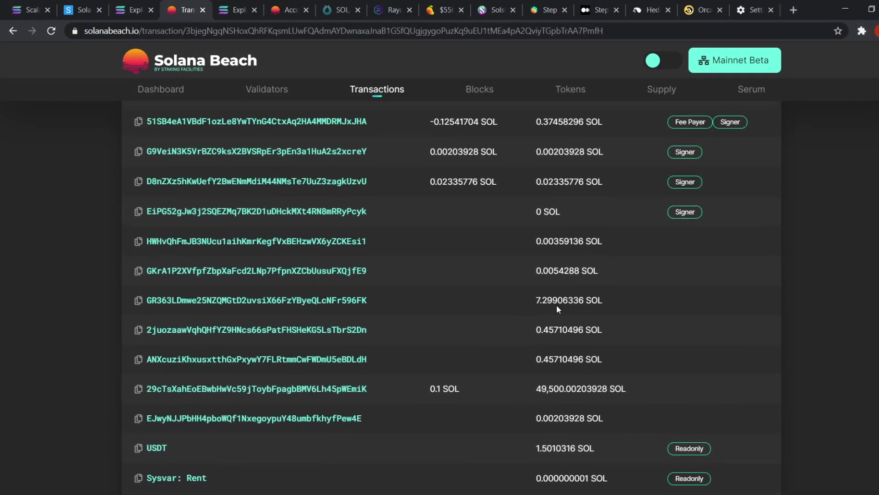
pyautogui.scroll(5, 550, 320)
pyautogui.scroll(-2, 584, 340)
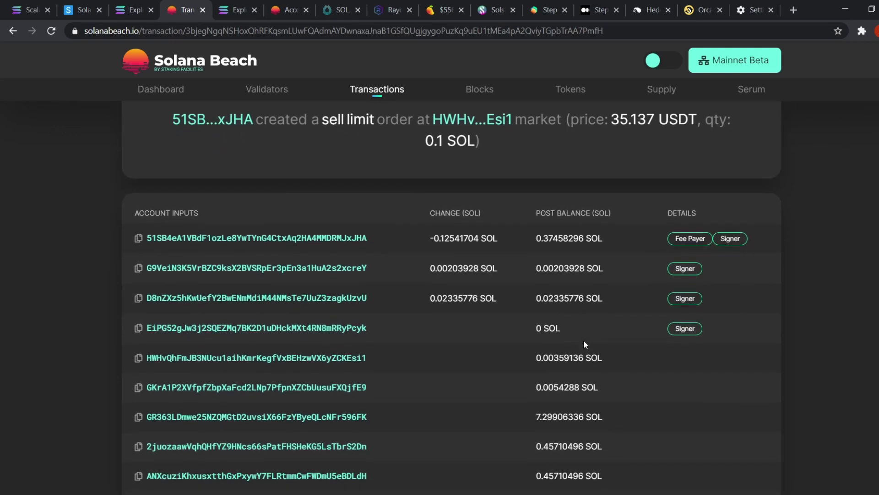
pyautogui.scroll(-3, 576, 342)
pyautogui.scroll(-8, 576, 347)
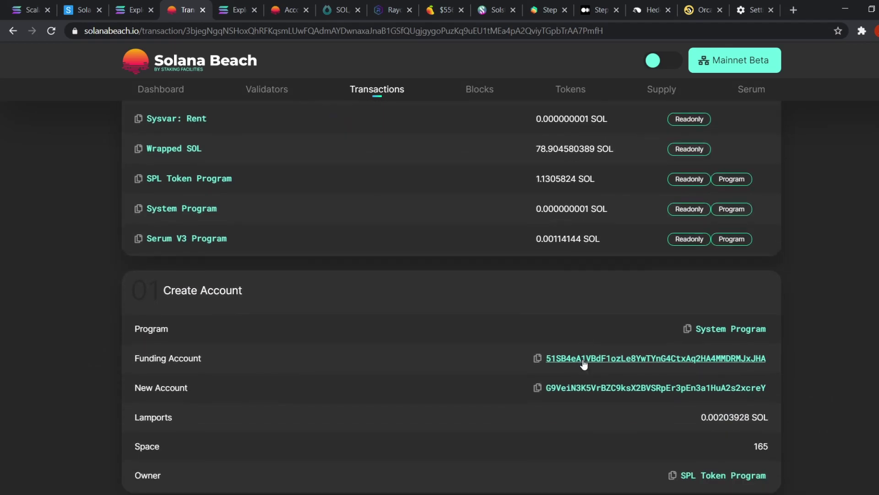
pyautogui.scroll(11, 589, 354)
pyautogui.scroll(5, 590, 352)
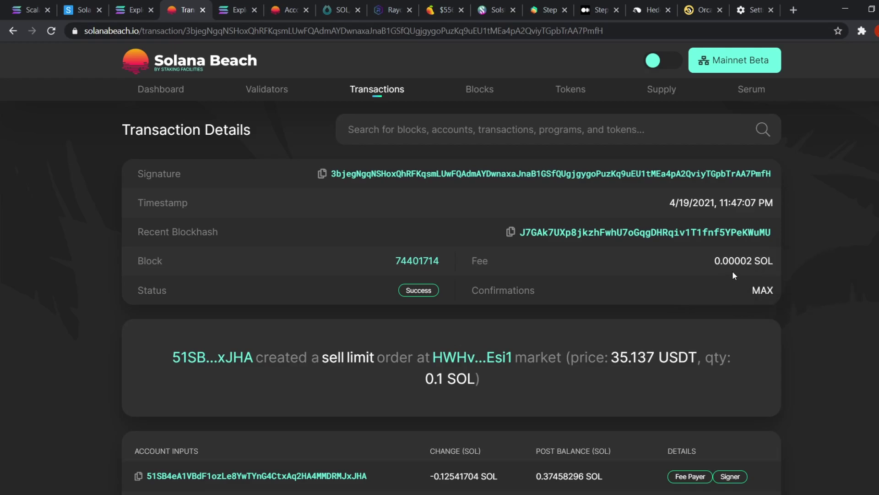
# Step: Back on the wallet's account page, load its full portfolio showing 3.51 USDT
pyautogui.hotkey('alt', 'Left')
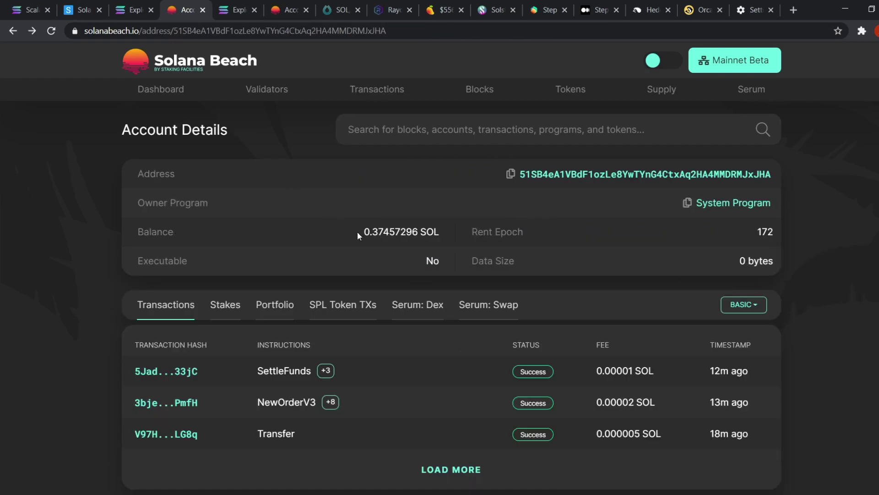
pyautogui.click(278, 306)
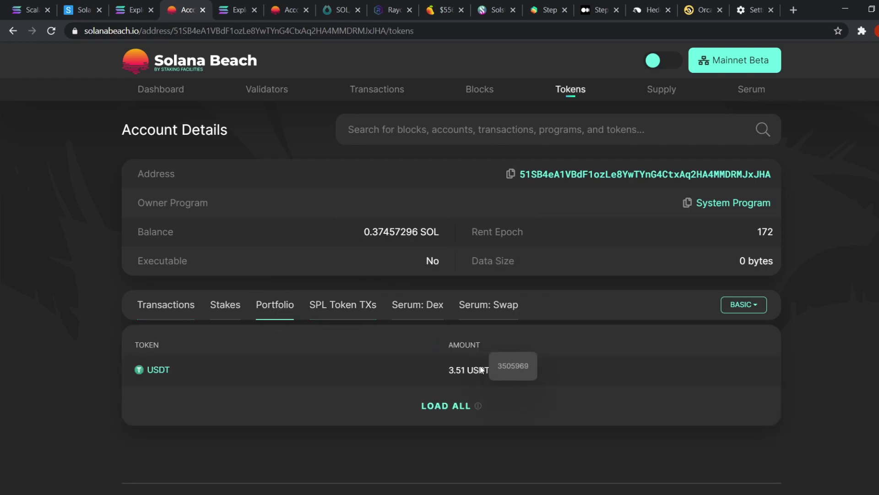
pyautogui.click(453, 406)
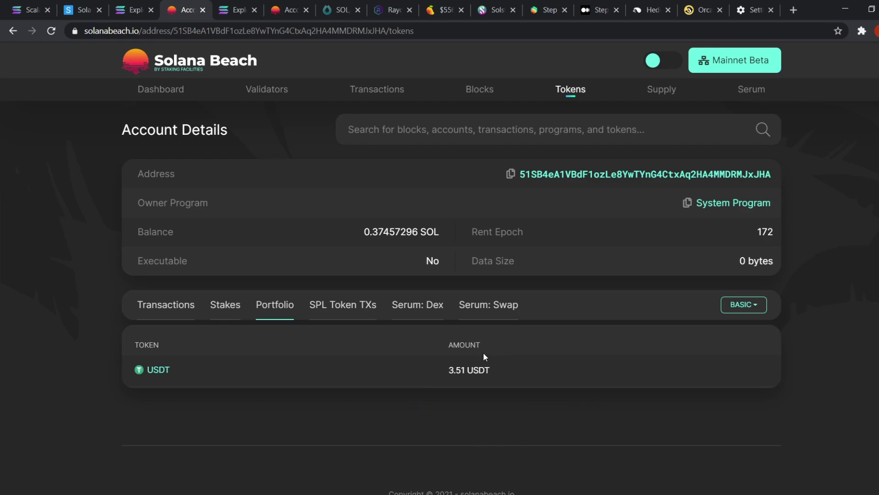
# Step: Inspect the SettleFunds transaction settling 3.506 USDT, then briefly compare with Solana Explorer's stats
pyautogui.hotkey('alt', 'Left')
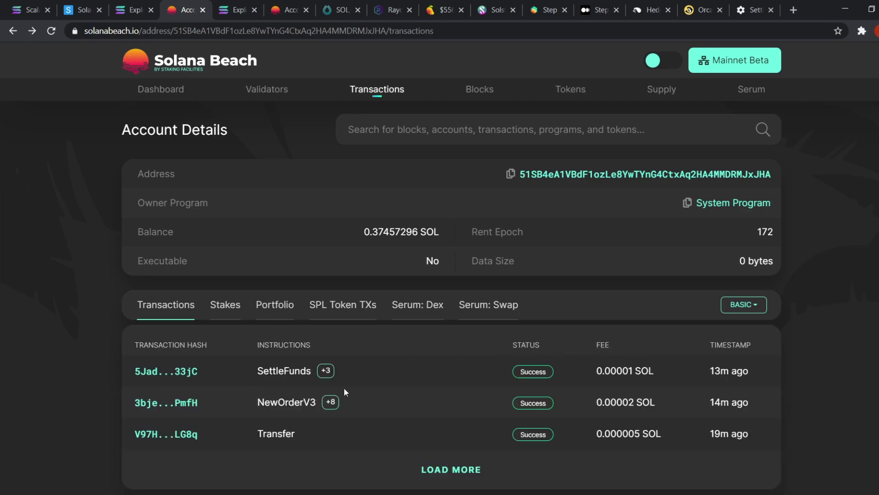
pyautogui.click(183, 372)
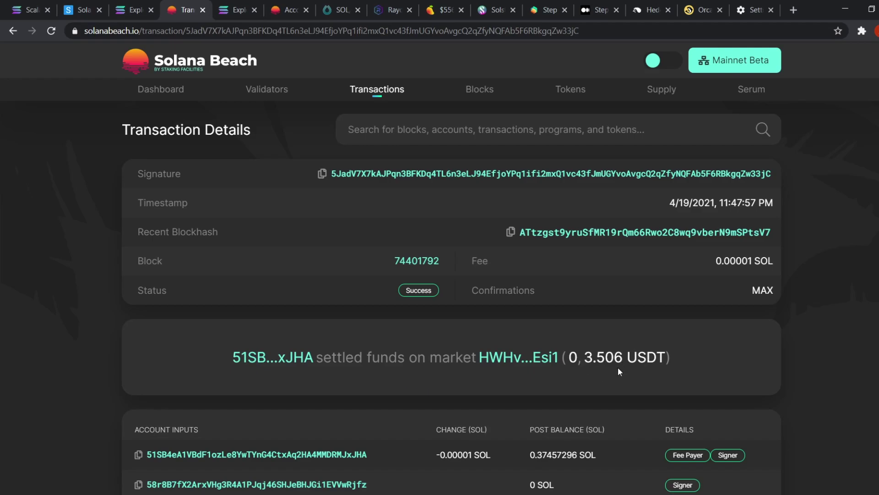
pyautogui.hotkey('alt', 'Left')
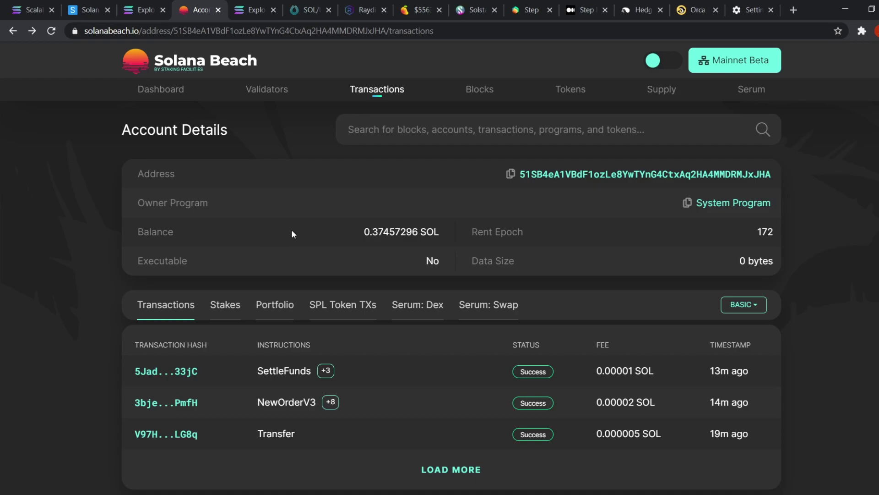
pyautogui.click(251, 10)
pyautogui.click(196, 9)
# Step: Read Solstarter's IDO homepage down to its fair-capital features, then move to Step Finance
pyautogui.click(476, 9)
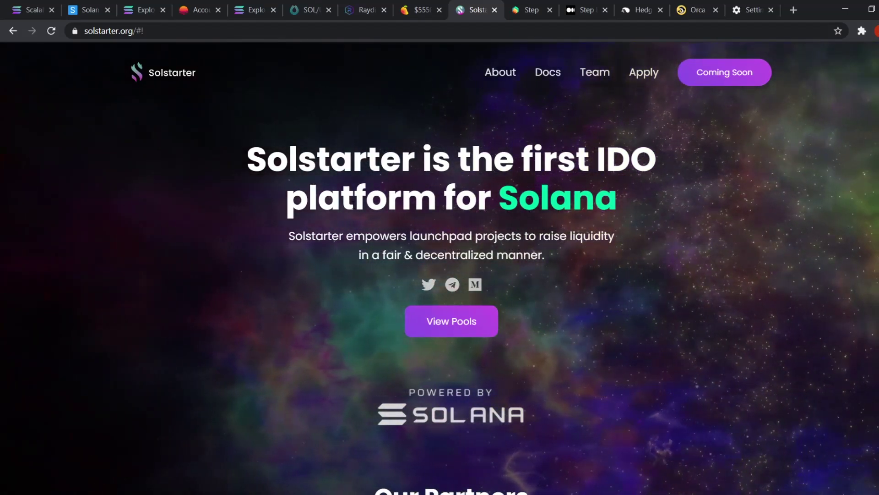
pyautogui.scroll(-1, 531, 343)
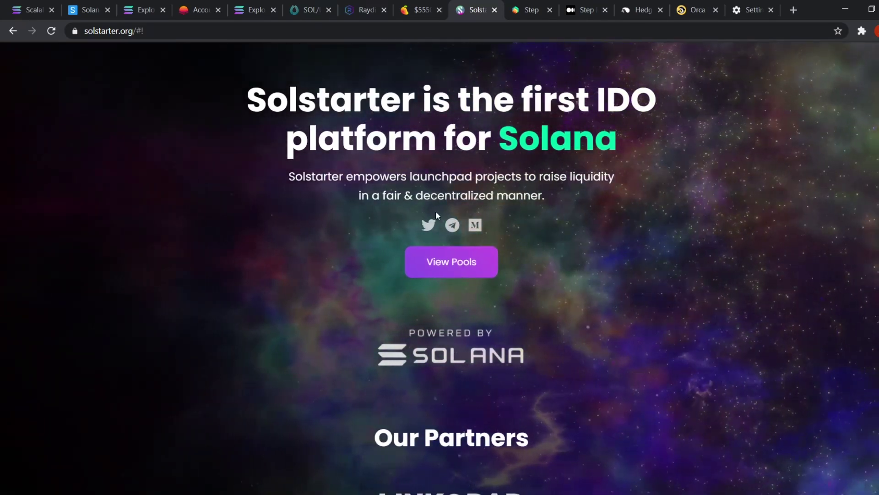
pyautogui.scroll(-2, 522, 339)
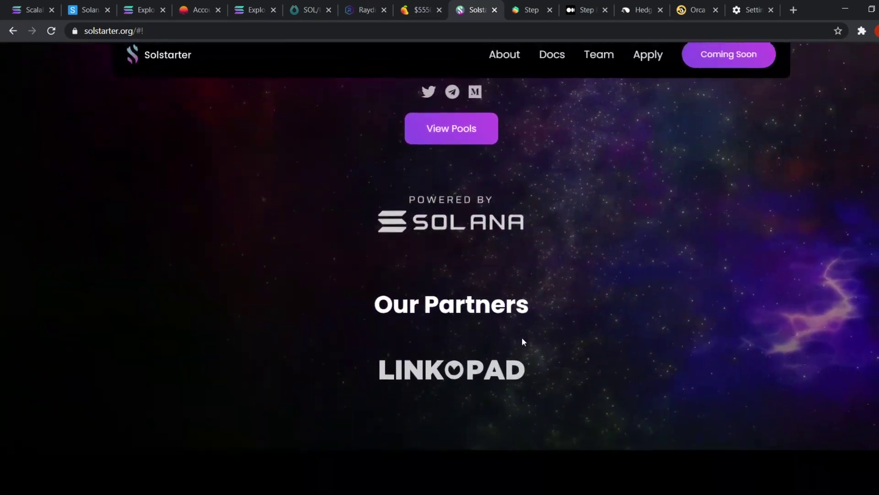
pyautogui.scroll(-10, 524, 344)
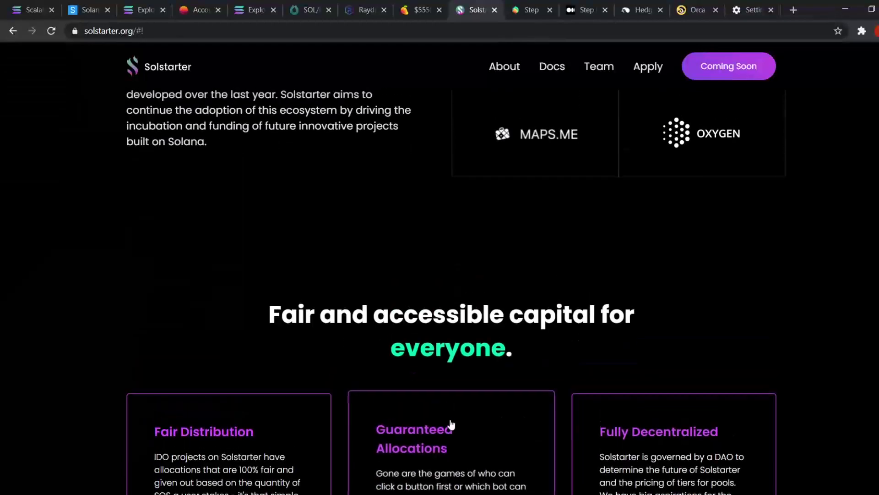
pyautogui.scroll(-5, 451, 425)
pyautogui.hotkey('ctrl', 'Tab')
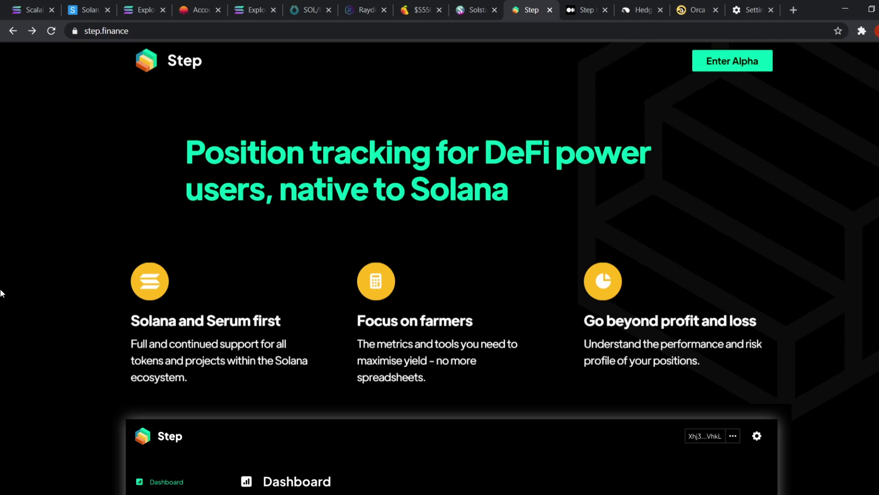
# Step: Connect Step Finance's alpha app to Sollet, showing a $16.55 net worth from 0.375 SOL and 3.506 USDT
pyautogui.scroll(1, 69, 293)
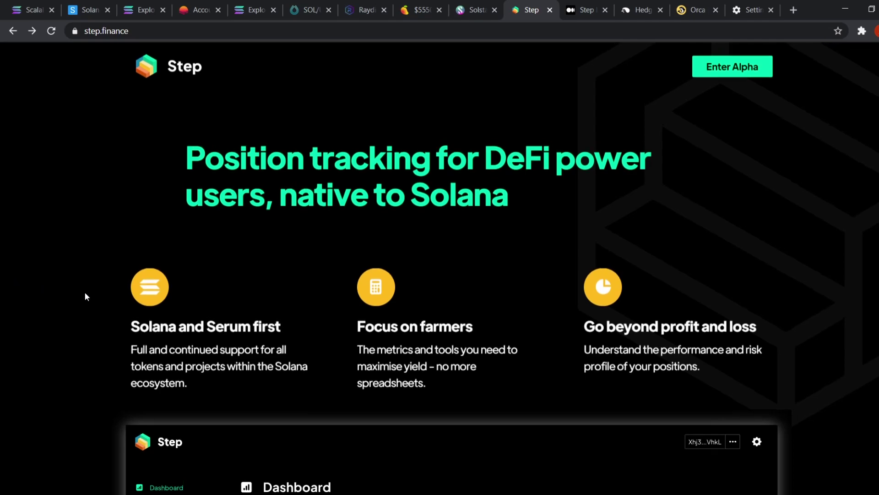
pyautogui.click(733, 67)
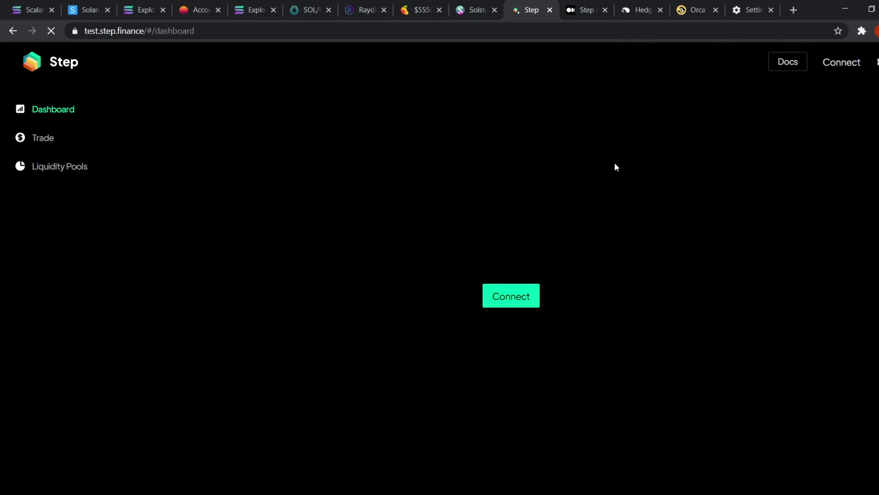
pyautogui.click(507, 298)
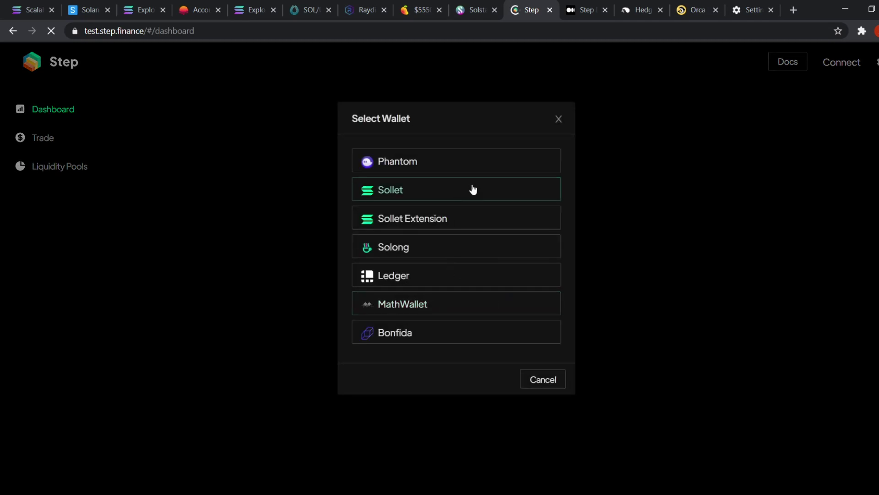
pyautogui.click(461, 198)
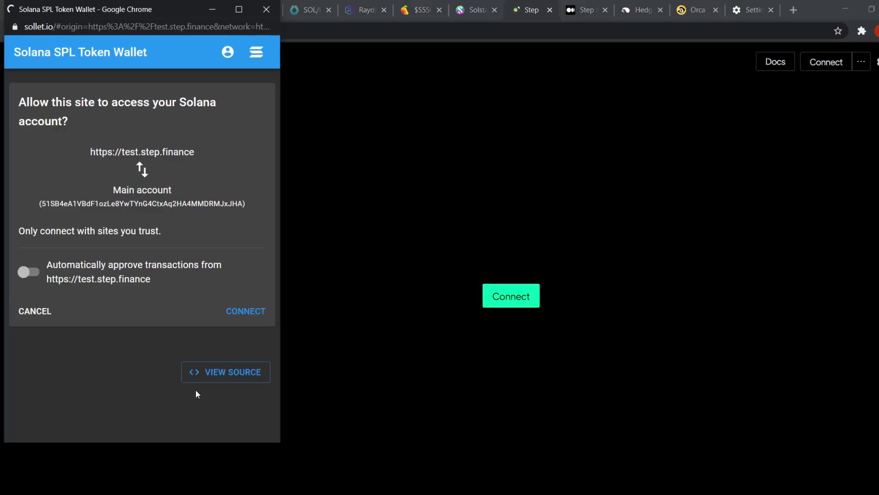
pyautogui.click(254, 316)
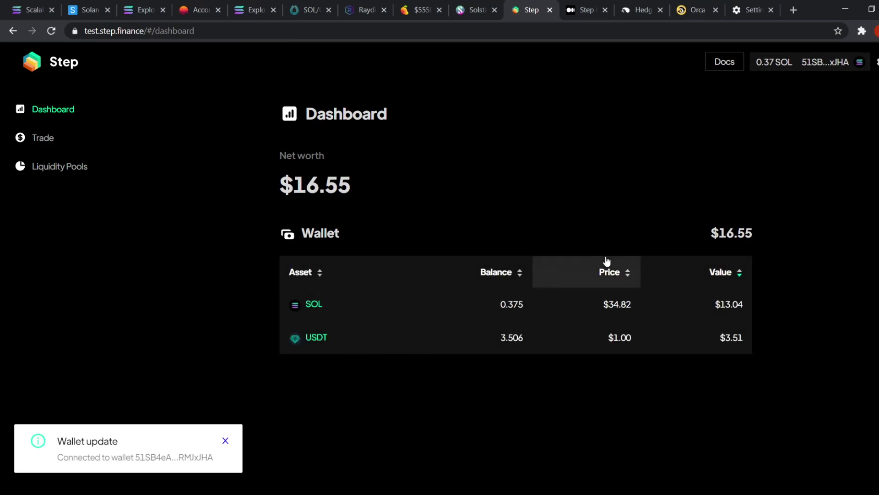
pyautogui.click(42, 139)
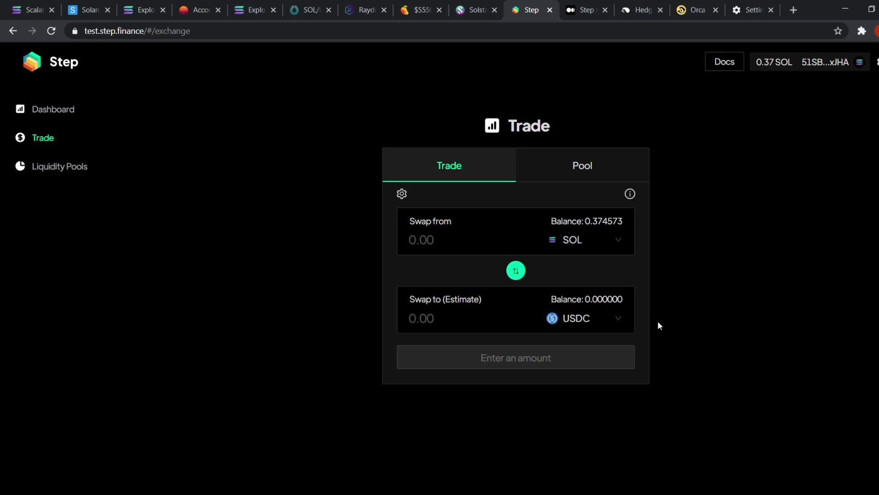
pyautogui.hotkey('alt', 'Left')
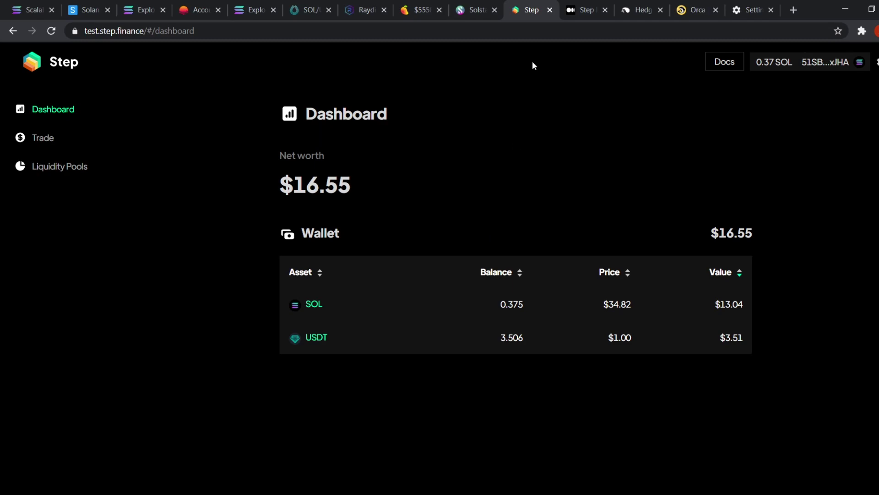
# Step: Look over Orca's SOL-to-ETH exchange page, then bring up Hedgehog's prediction-market homepage
pyautogui.click(682, 9)
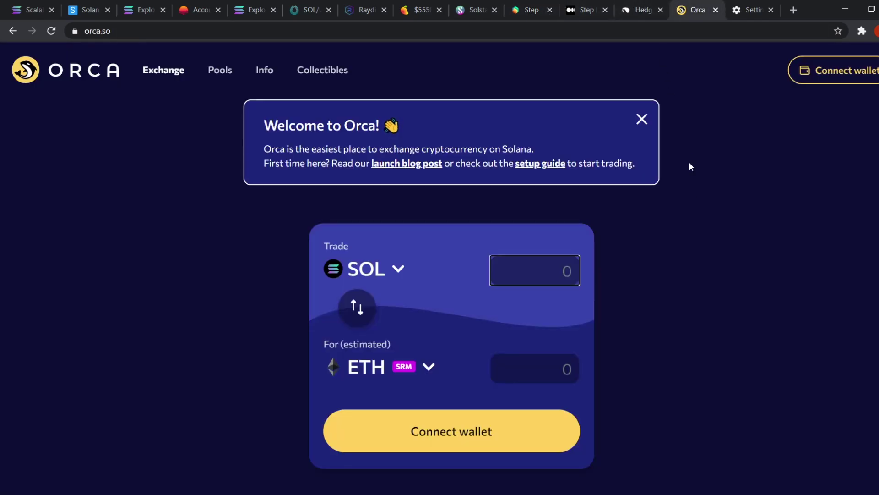
pyautogui.scroll(-1, 681, 208)
pyautogui.scroll(1, 678, 210)
pyautogui.click(641, 10)
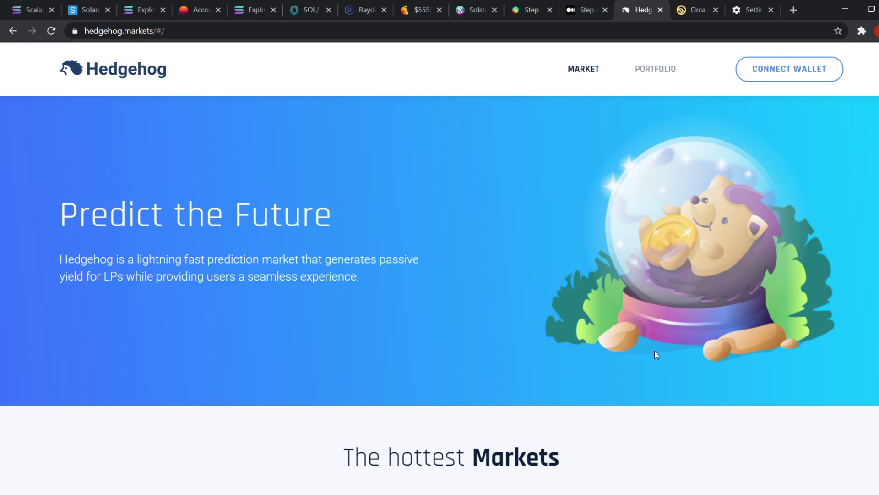
pyautogui.hotkey('ctrl', '1')
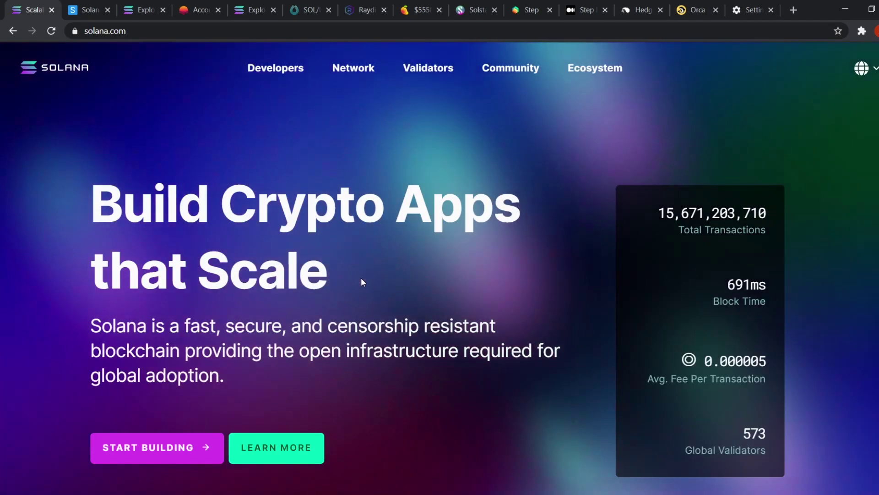